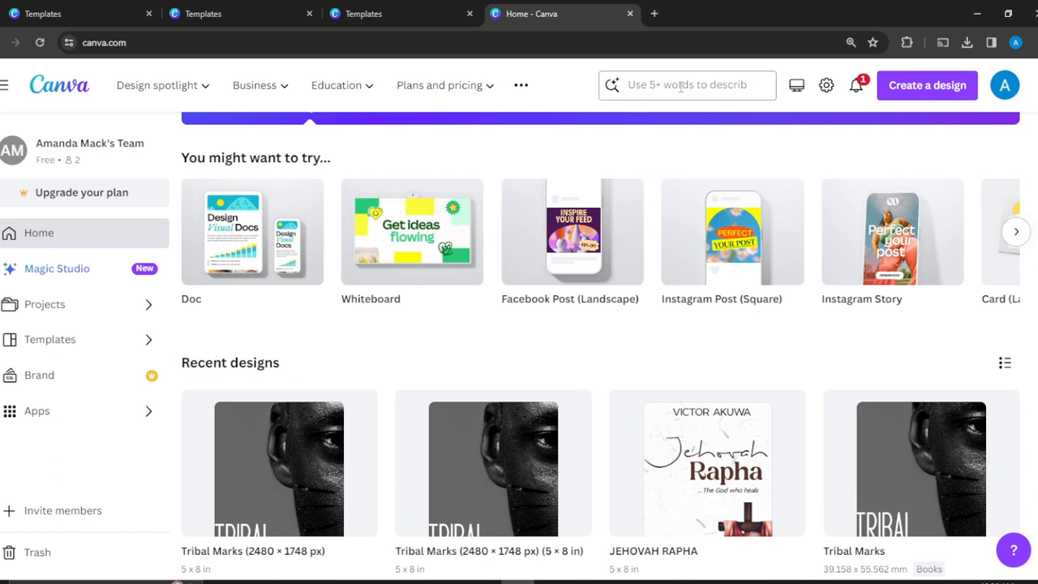
# - Search the template library for "planner"
pyautogui.click(707, 90)
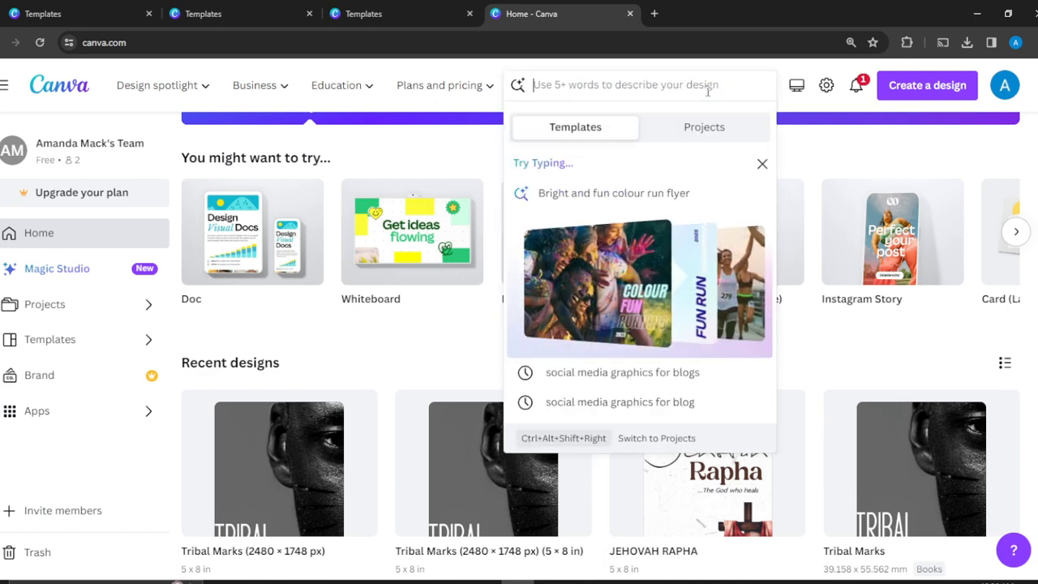
pyautogui.write('pla')
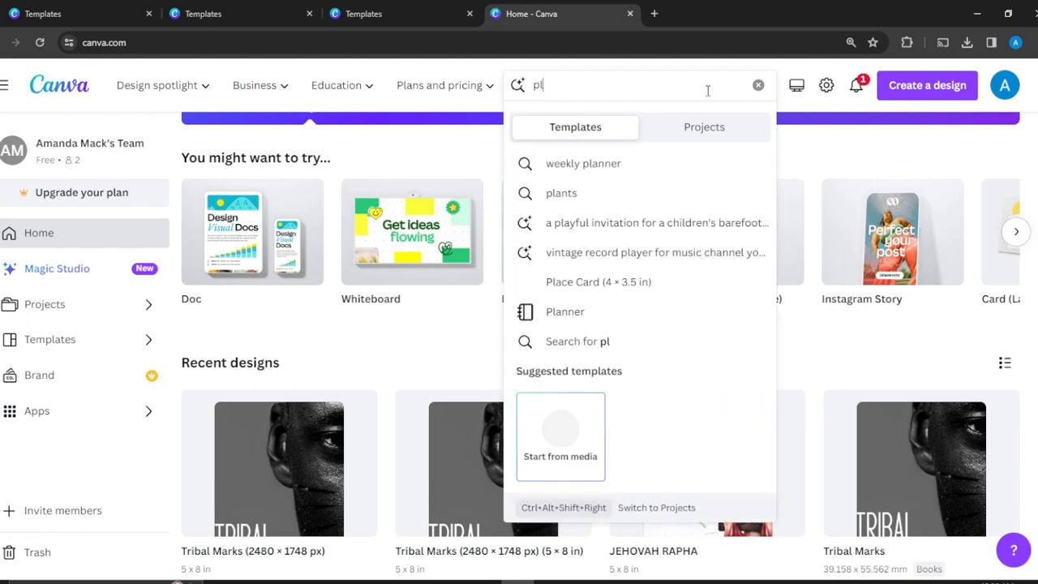
pyautogui.write('nner')
pyautogui.press('Return')
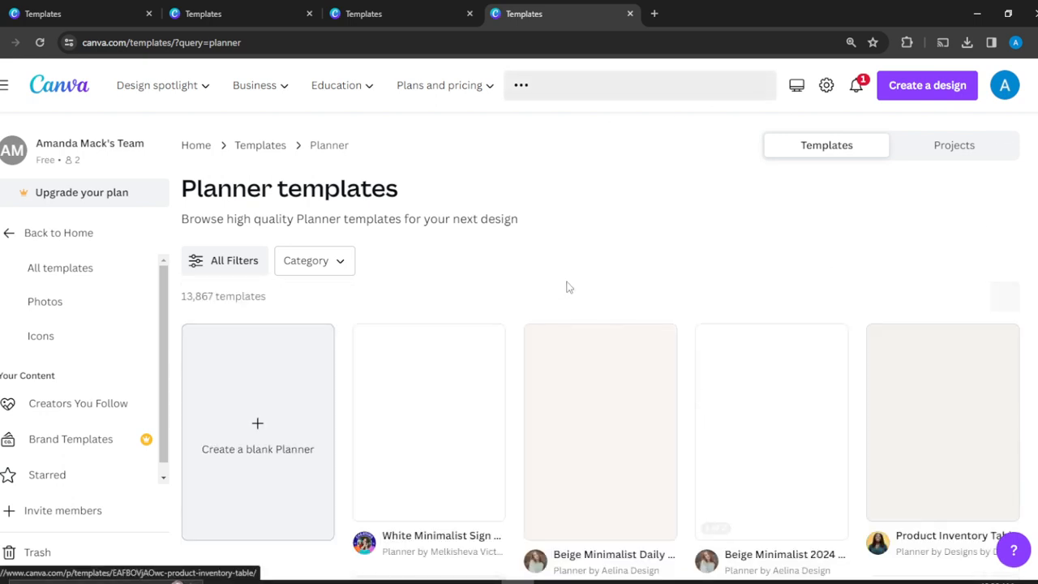
# - Choose the Beige Minimalist Daily Planner from the planner templates and open it for customization
pyautogui.scroll(-1, 567, 266)
pyautogui.scroll(-4, 566, 266)
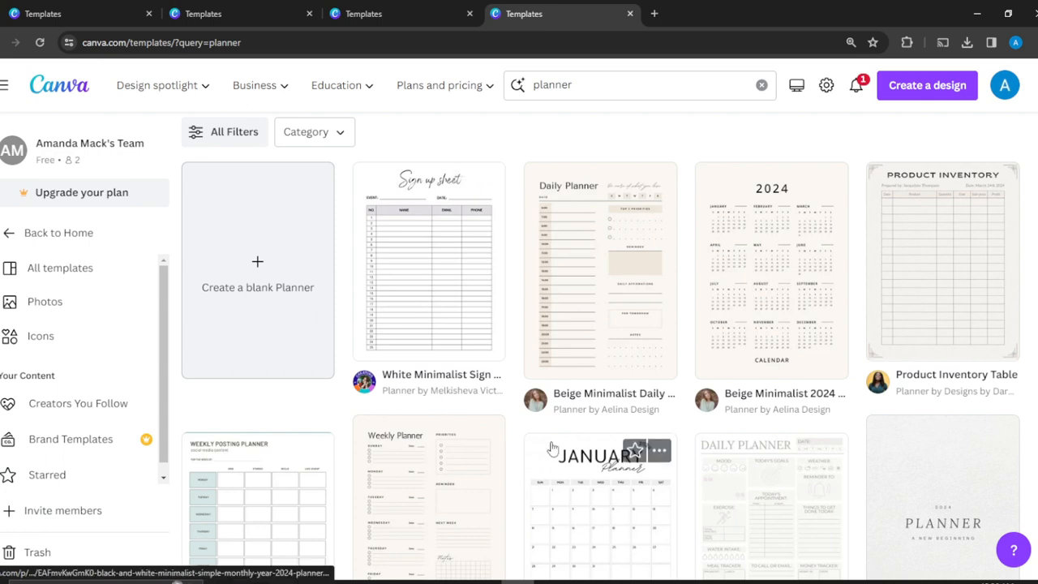
pyautogui.scroll(-4, 634, 550)
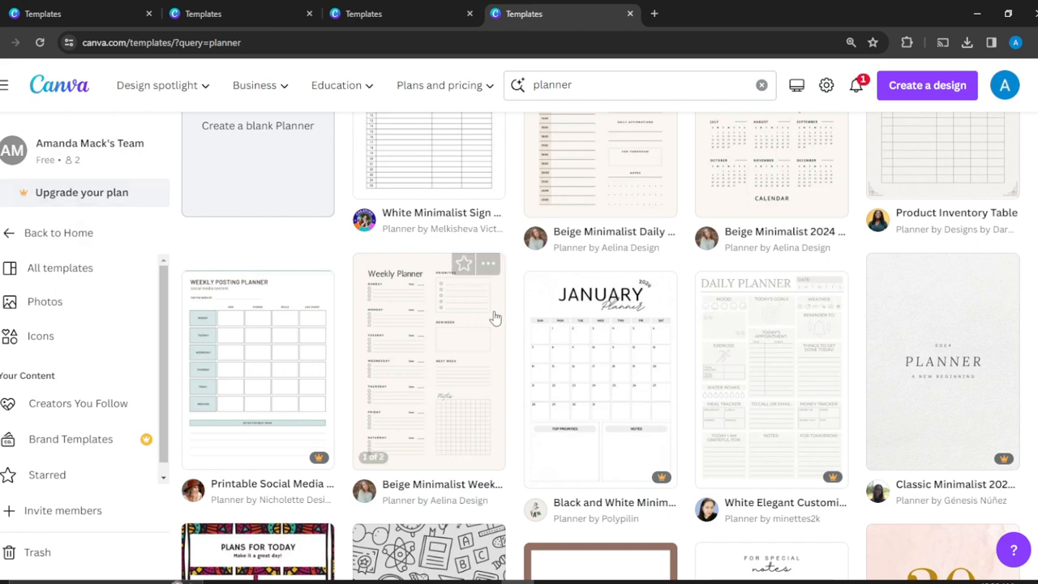
pyautogui.scroll(5, 548, 206)
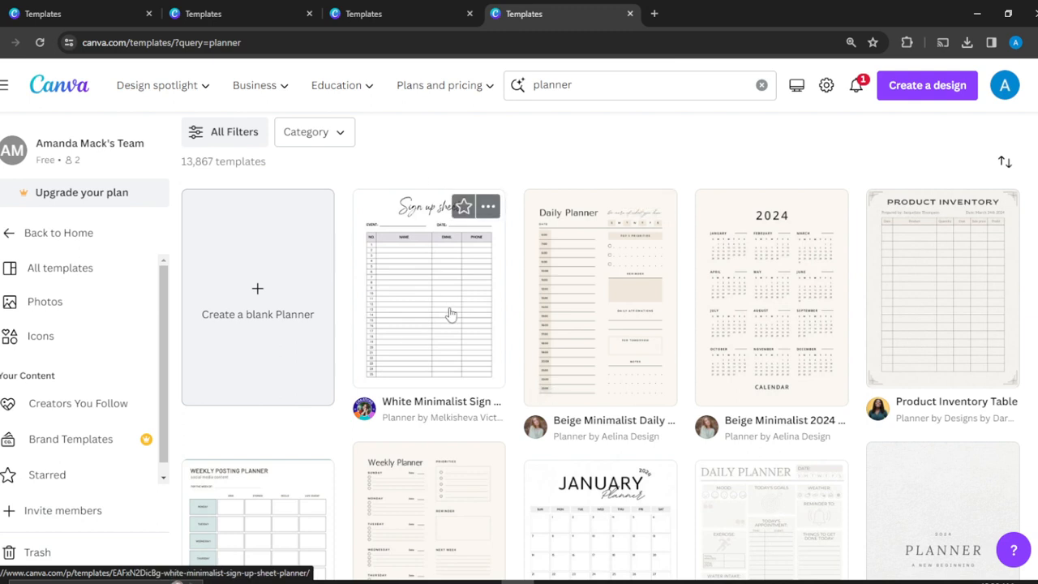
pyautogui.click(566, 309)
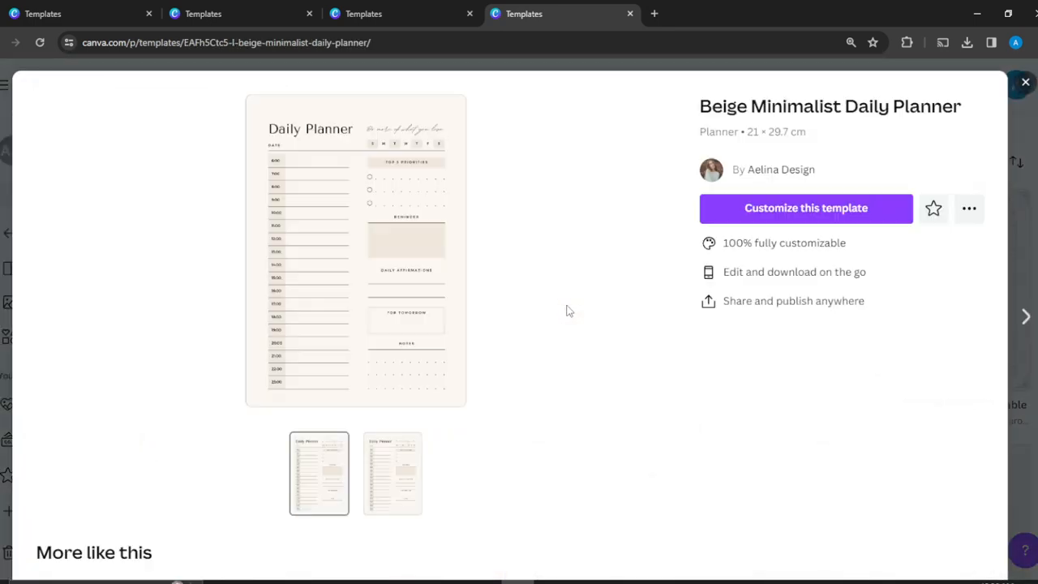
pyautogui.click(792, 211)
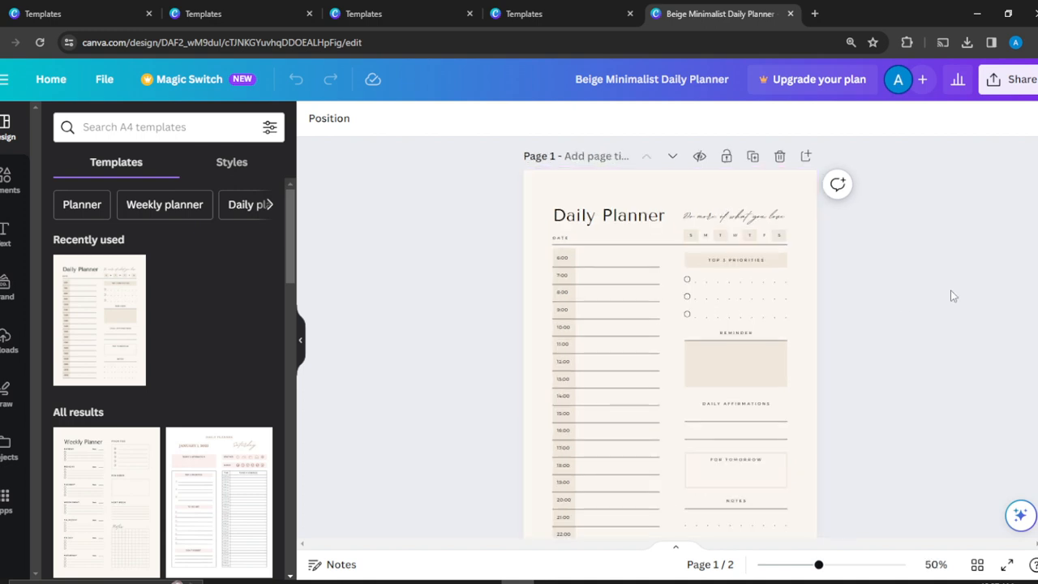
# - Examine the layout and sections of both pages of the daily planner
pyautogui.scroll(-1, 838, 317)
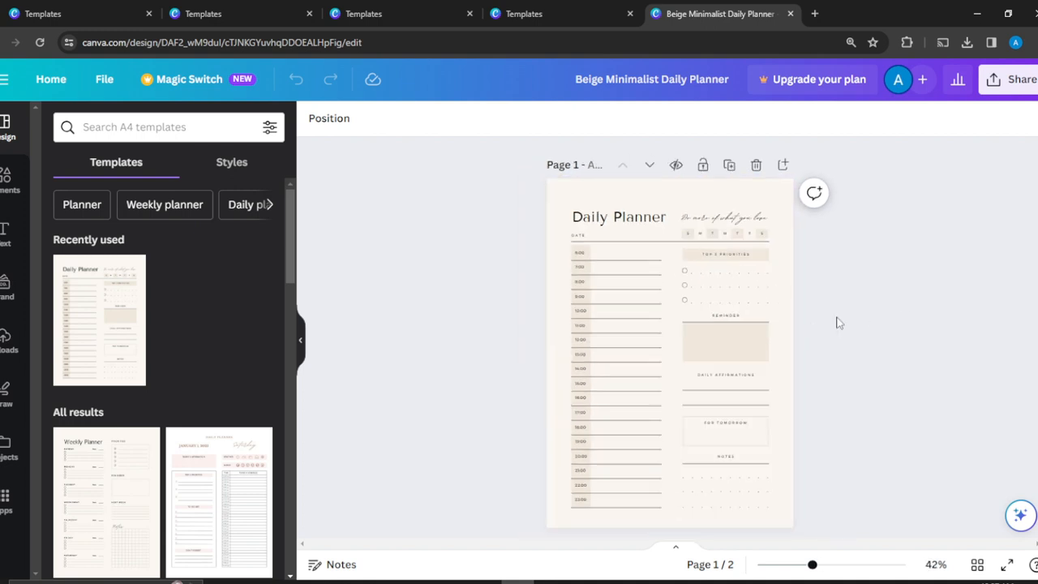
pyautogui.scroll(-1, 839, 323)
pyautogui.scroll(2, 839, 323)
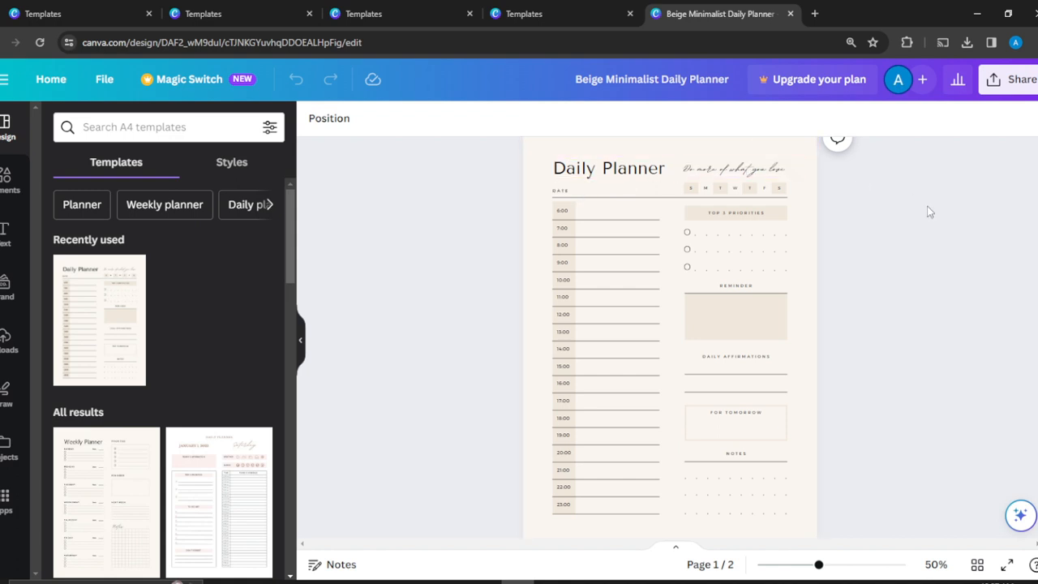
pyautogui.scroll(3, 726, 258)
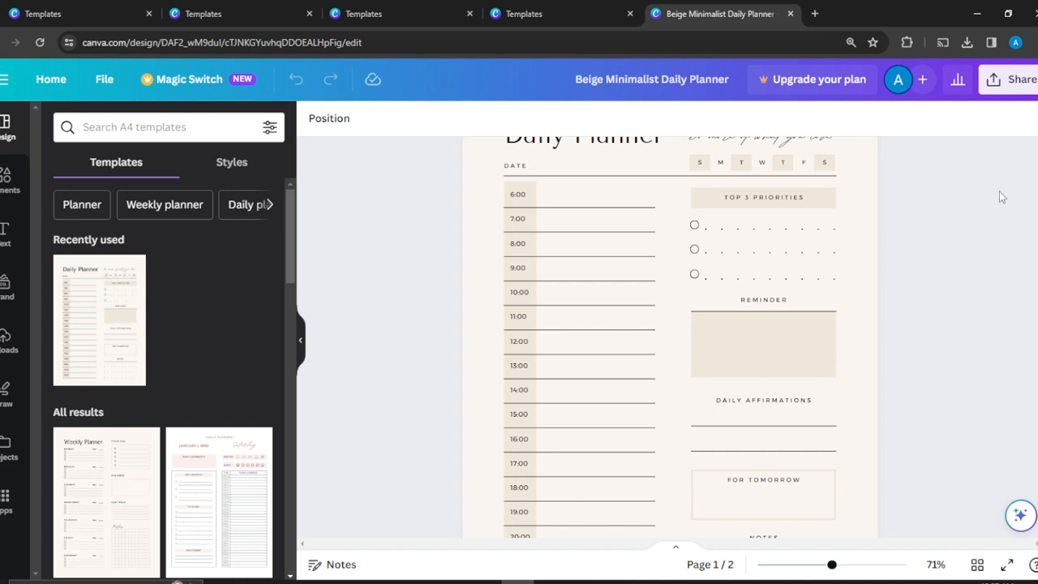
pyautogui.scroll(2, 999, 195)
pyautogui.scroll(-2, 1000, 195)
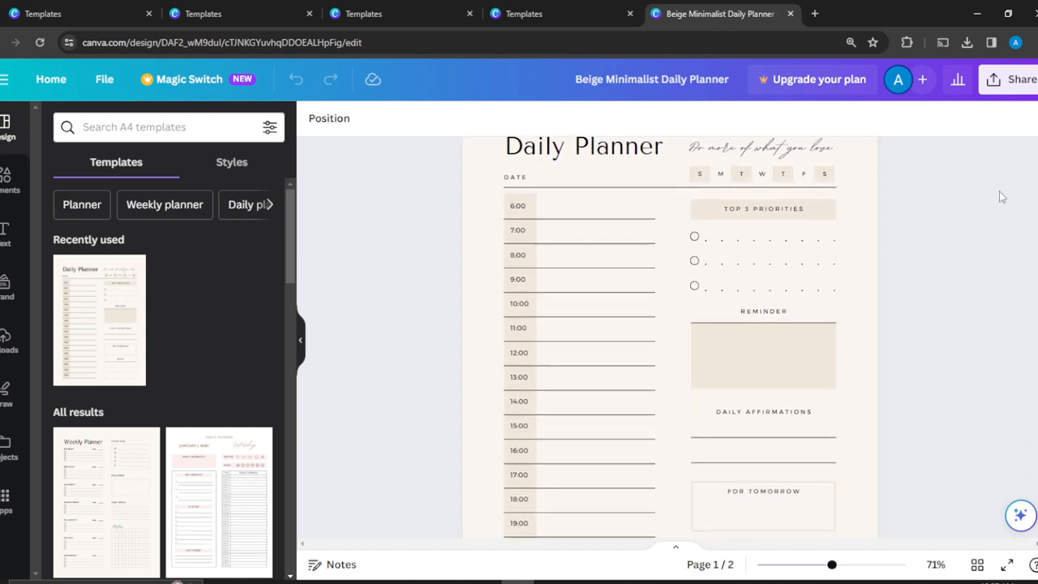
pyautogui.scroll(-3, 1001, 193)
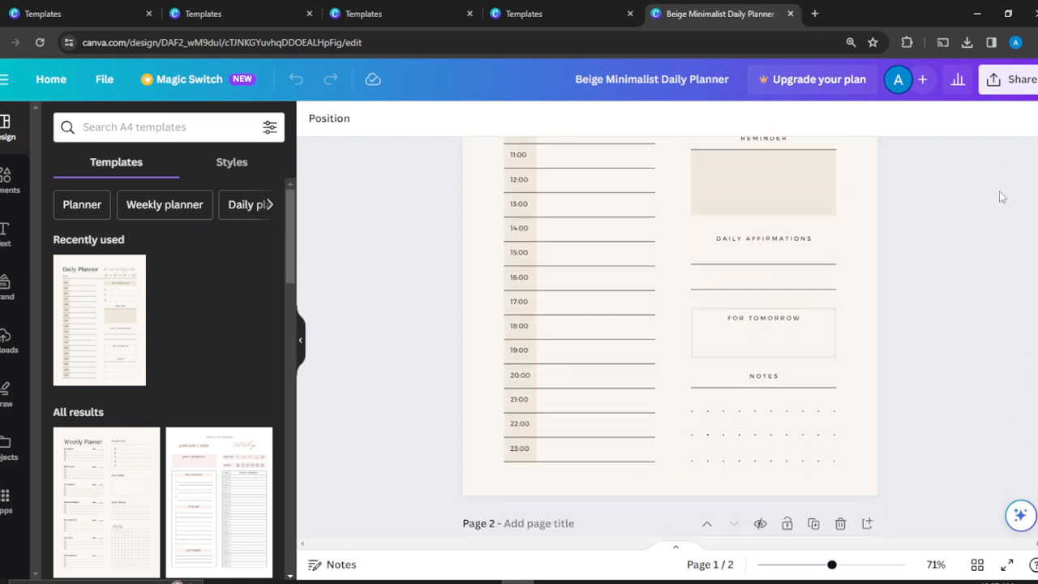
pyautogui.scroll(-2, 1002, 194)
pyautogui.scroll(1, 1002, 195)
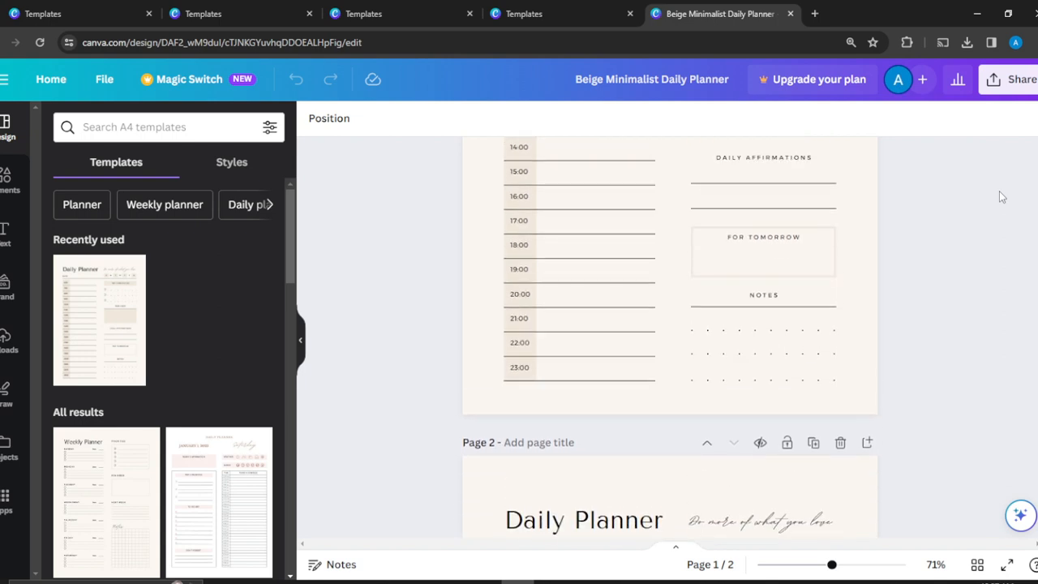
pyautogui.scroll(1, 1001, 197)
pyautogui.scroll(-2, 1002, 197)
pyautogui.scroll(4, 1002, 197)
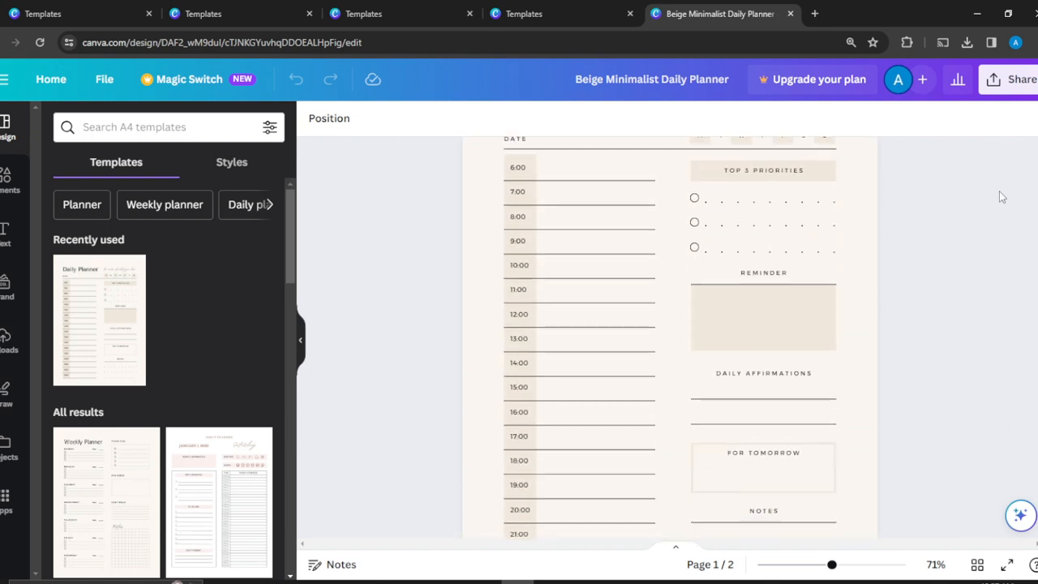
pyautogui.scroll(-1, 1000, 196)
pyautogui.scroll(-2, 1002, 197)
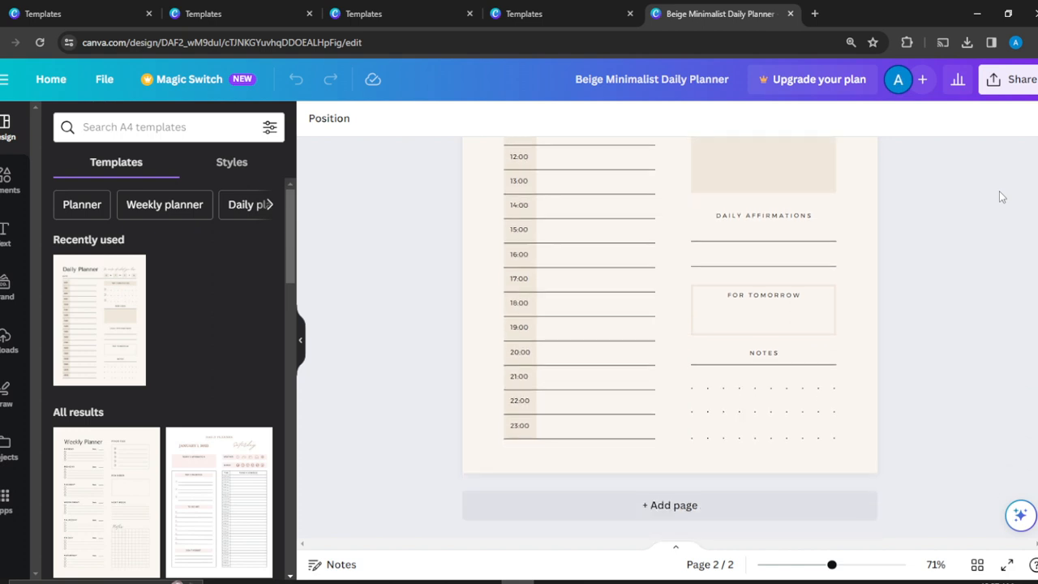
pyautogui.scroll(2, 1002, 196)
pyautogui.scroll(-3, 1002, 197)
pyautogui.scroll(5, 1002, 196)
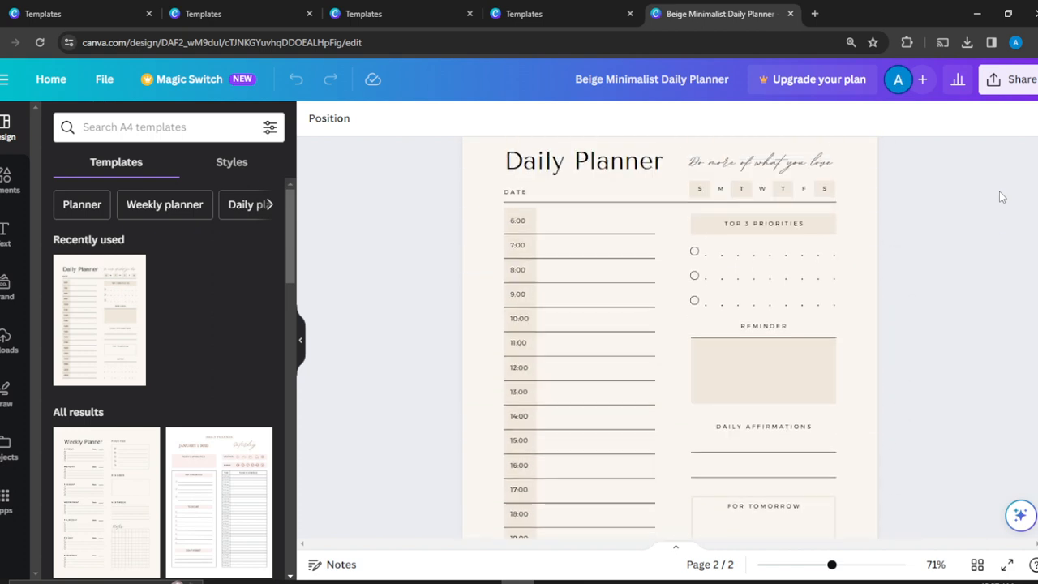
pyautogui.scroll(-1, 1001, 196)
pyautogui.scroll(-10, 1002, 196)
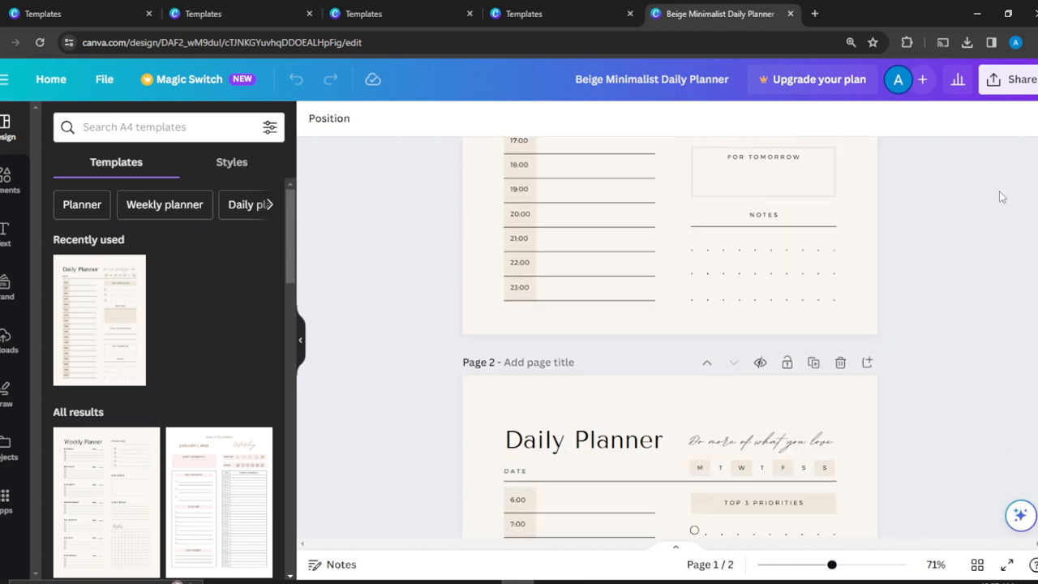
pyautogui.scroll(10, 1002, 196)
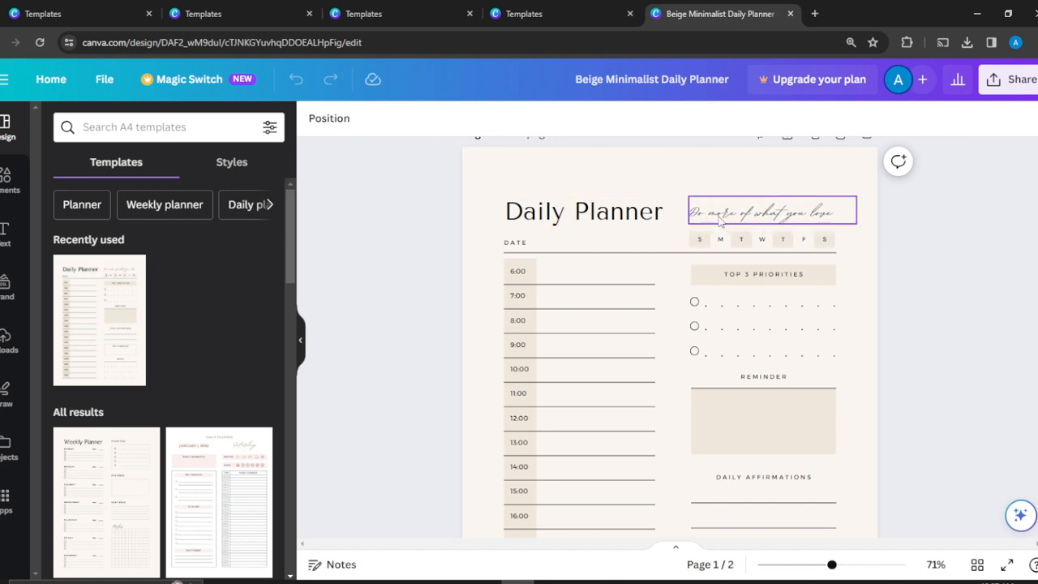
# - Replace the script tagline beside the Daily Planner title on page 1 with "You are made for more"
pyautogui.doubleClick(800, 216)
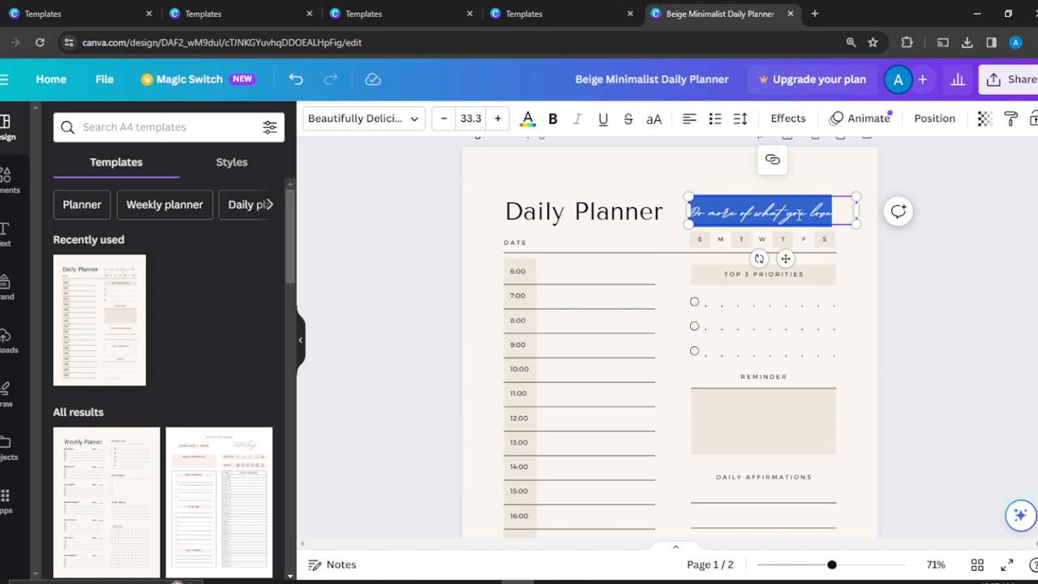
pyautogui.write('You ar')
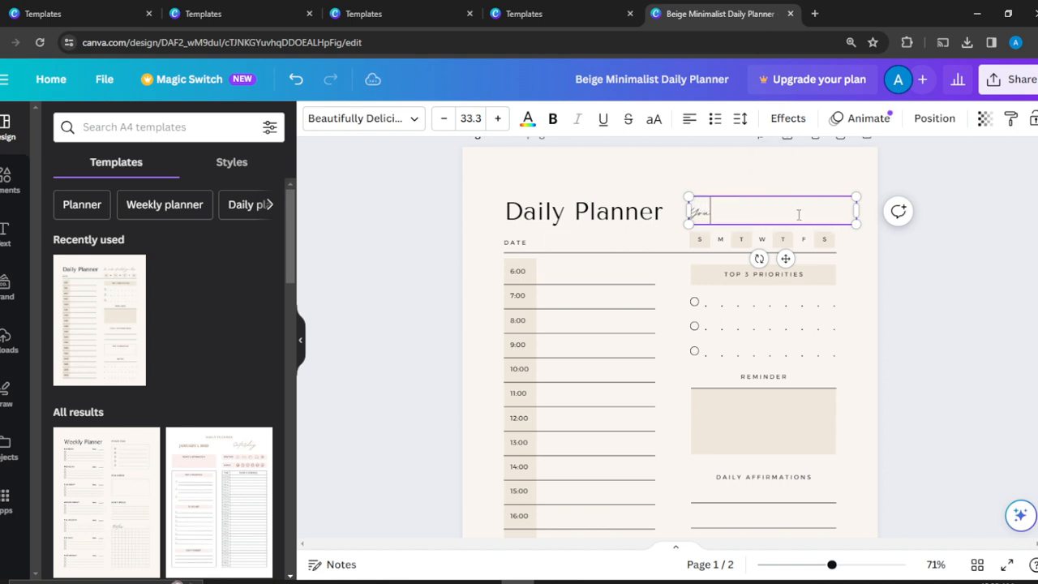
pyautogui.write('e made for')
pyautogui.write(' a')
pyautogui.write('ore')
pyautogui.click(920, 278)
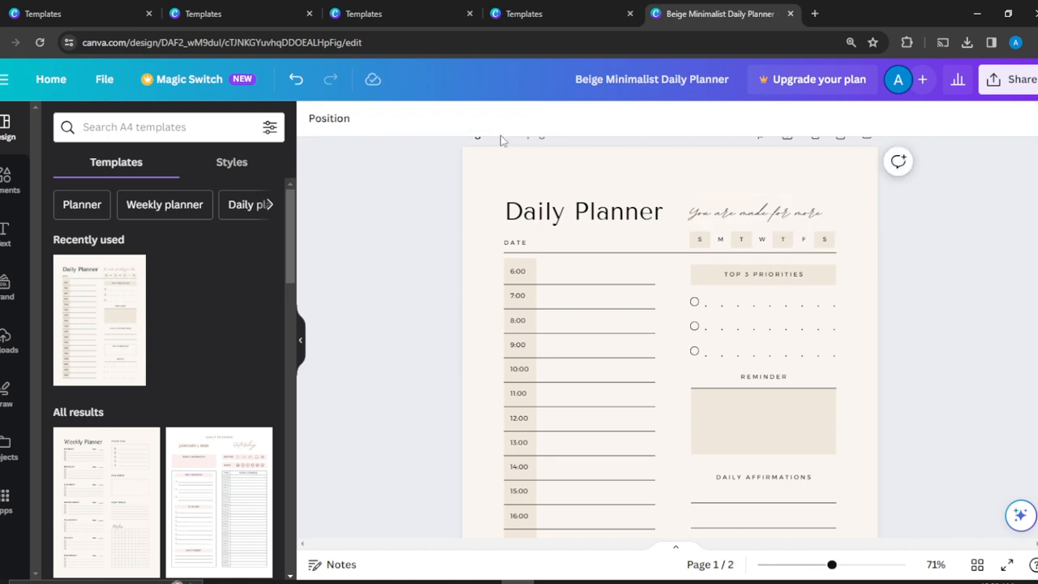
# - Set the font size of the page 1 tagline to 36
pyautogui.click(803, 213)
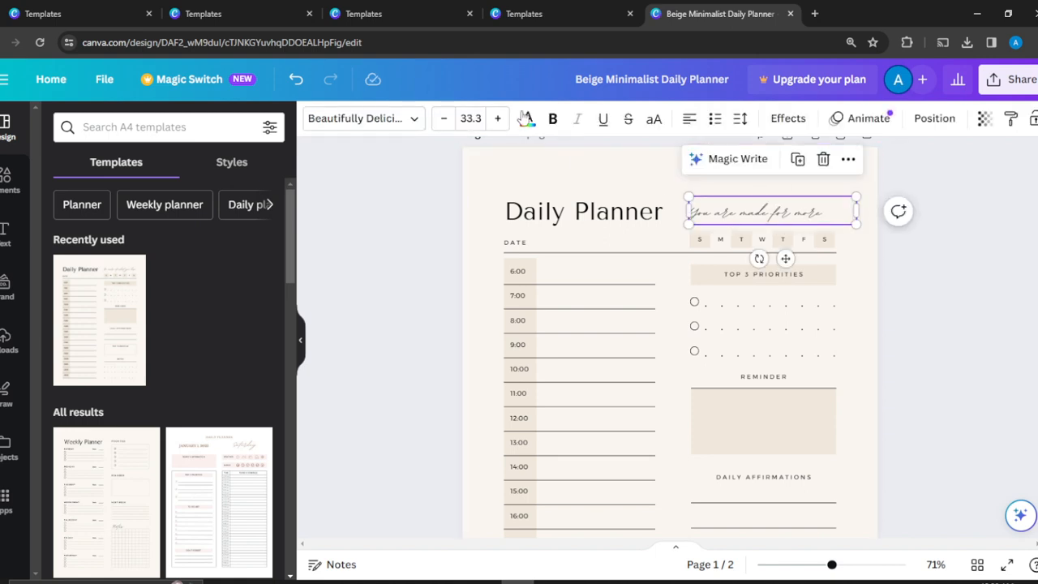
pyautogui.click(473, 117)
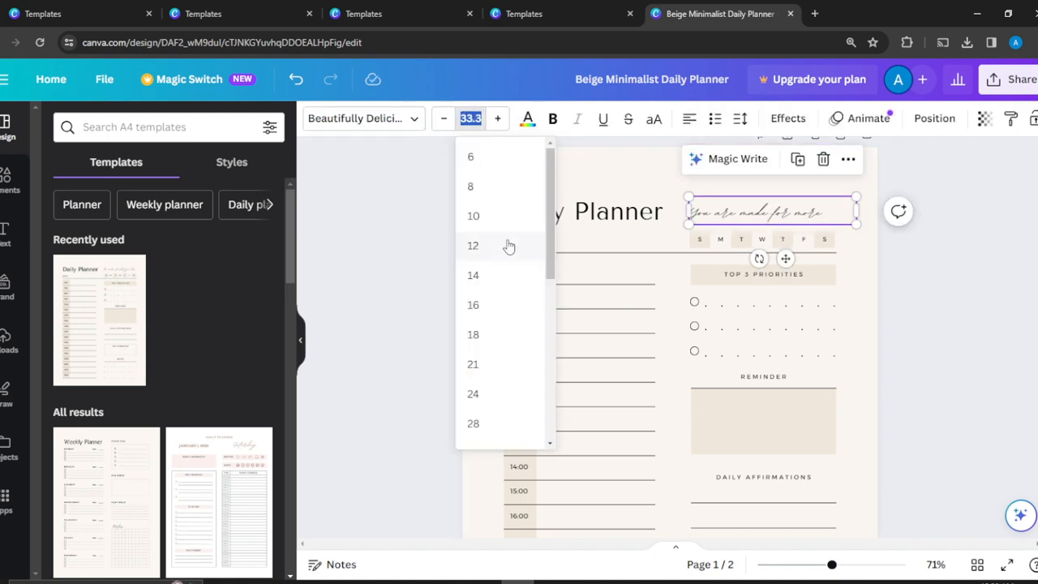
pyautogui.click(551, 445)
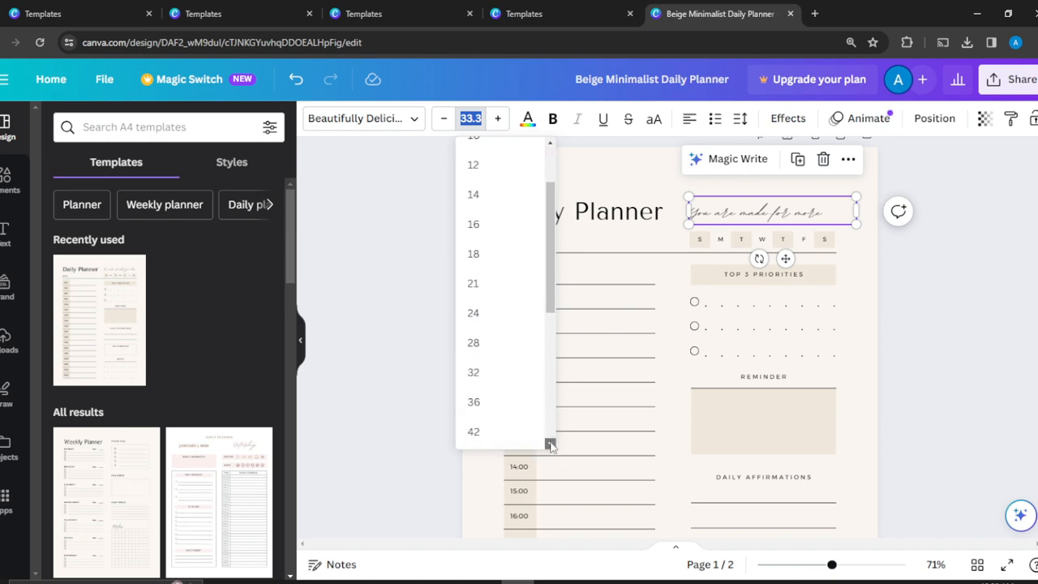
pyautogui.click(491, 349)
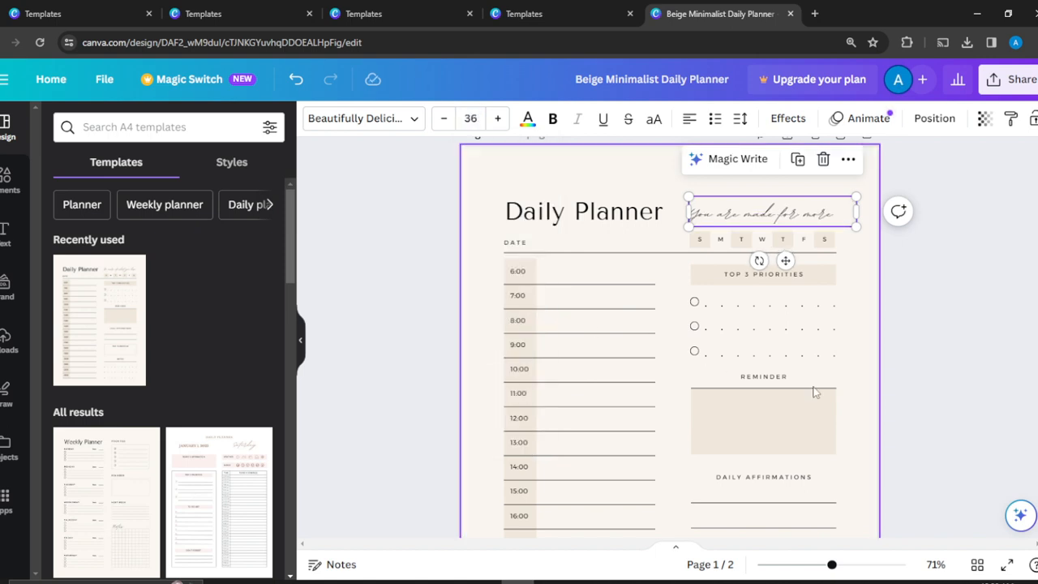
pyautogui.click(955, 323)
# - View the fonts available for the tagline and leave its current font in place
pyautogui.click(751, 212)
pyautogui.click(410, 119)
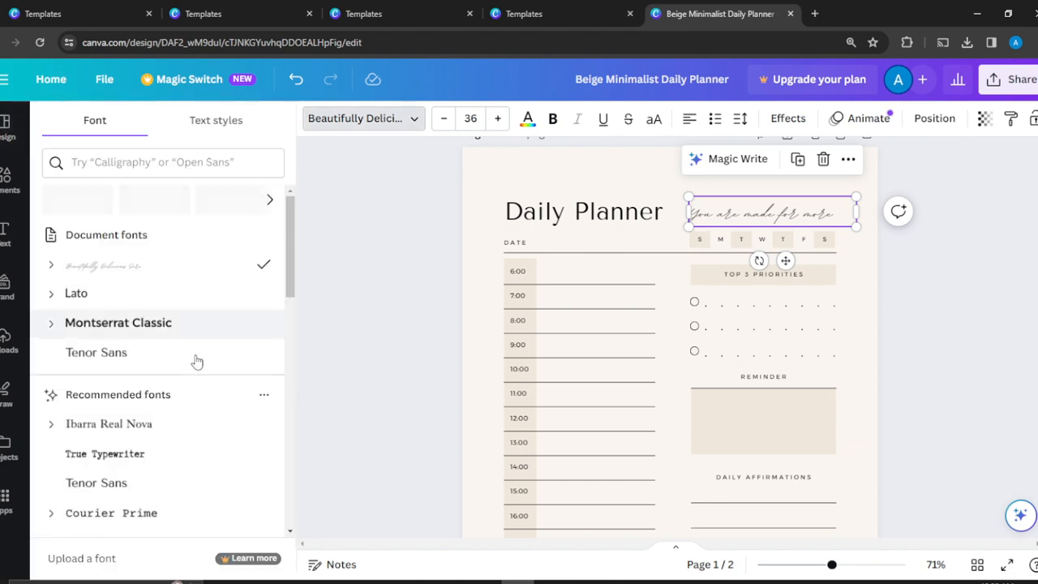
pyautogui.click(413, 120)
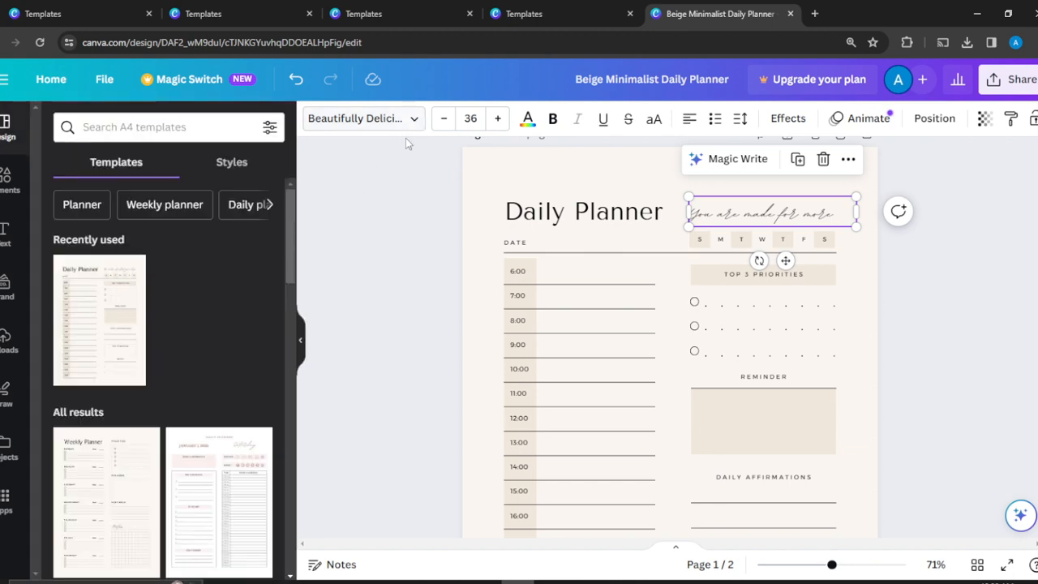
pyautogui.click(410, 122)
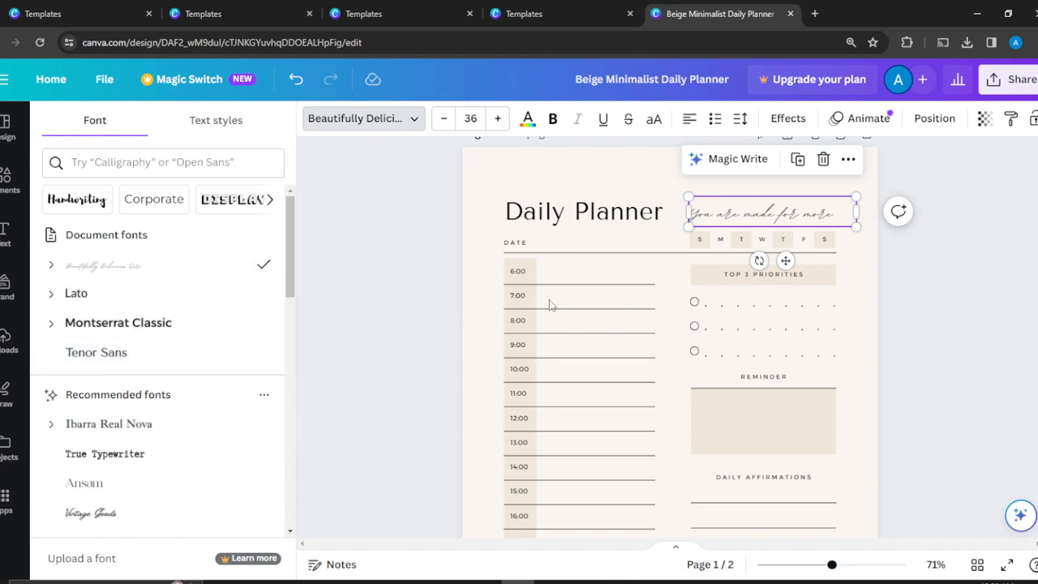
pyautogui.press('Escape')
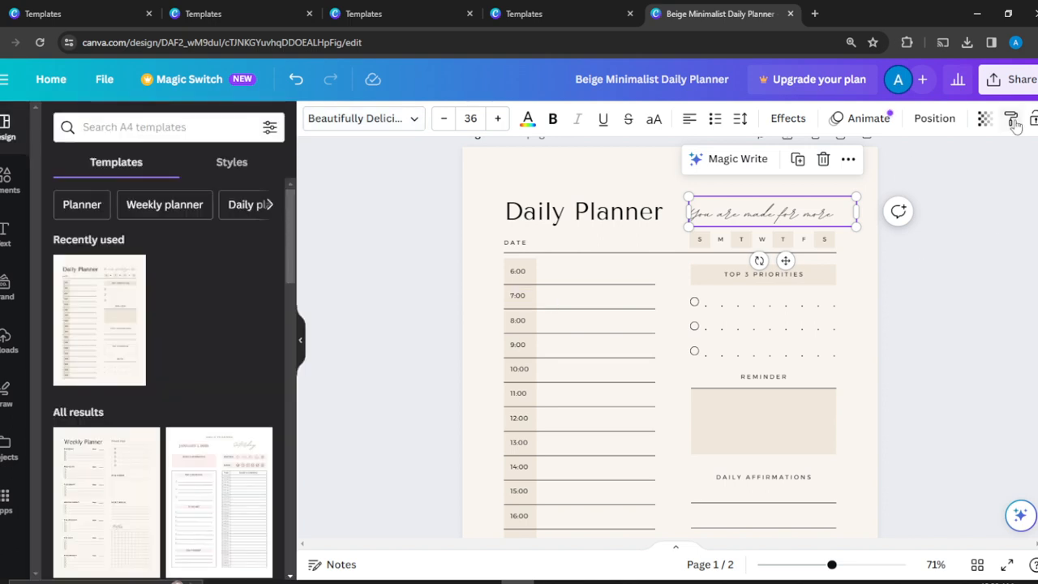
pyautogui.click(1022, 177)
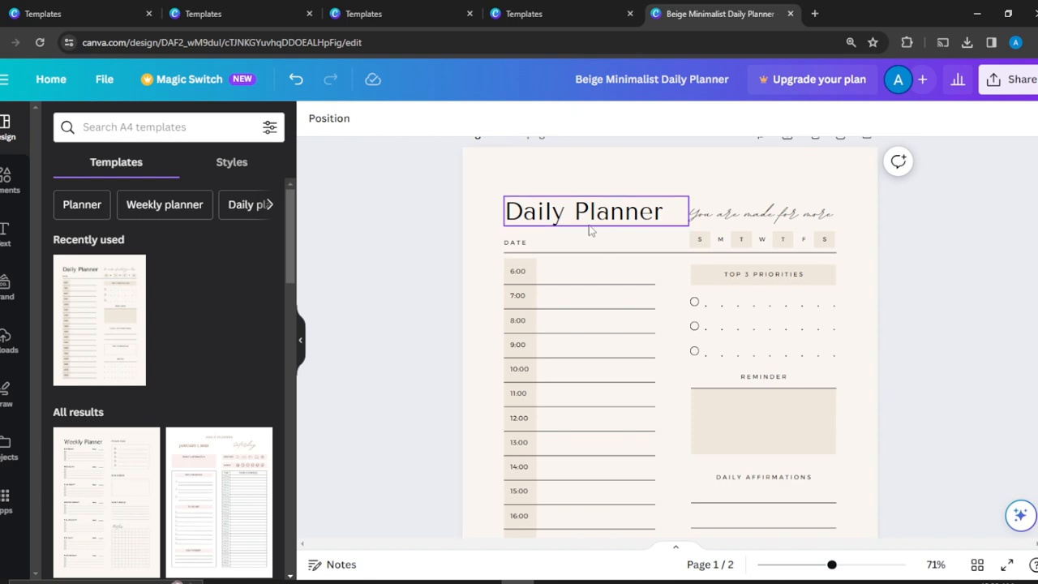
# - Inspect the editable 6:00 label, the line beneath it and the first circle under Top 3 Priorities
pyautogui.click(514, 276)
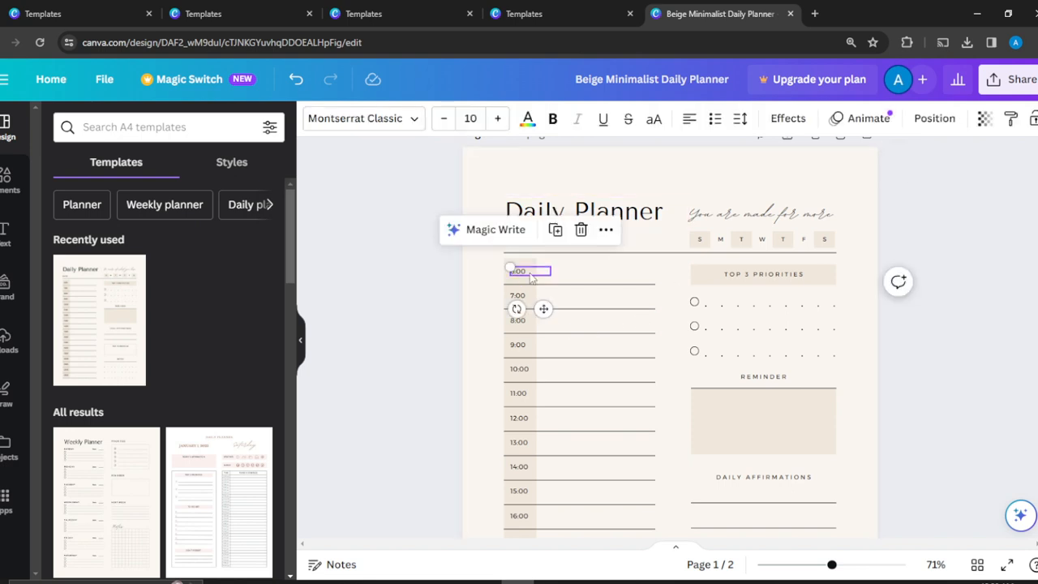
pyautogui.doubleClick(529, 274)
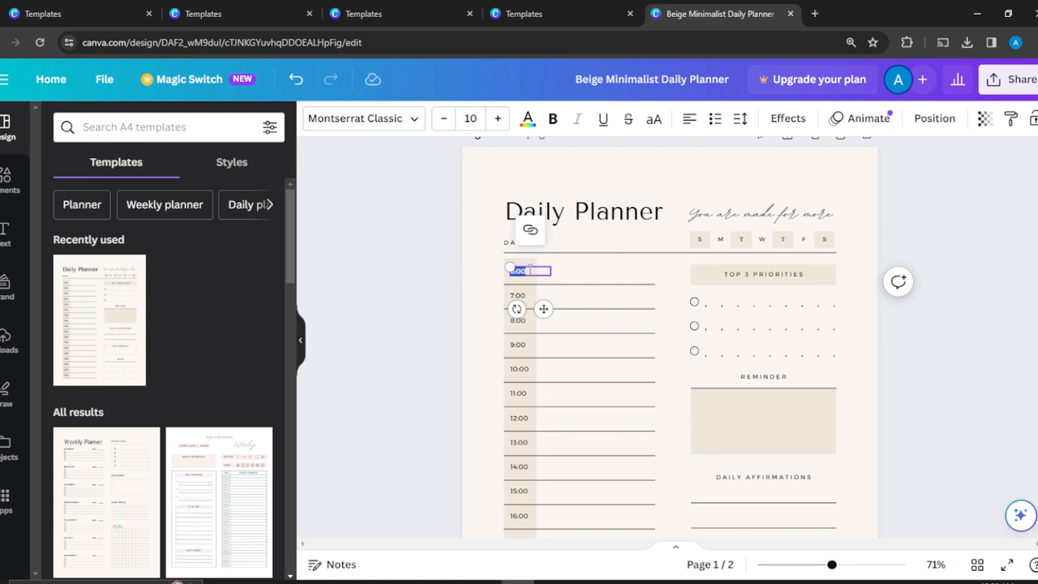
pyautogui.click(591, 282)
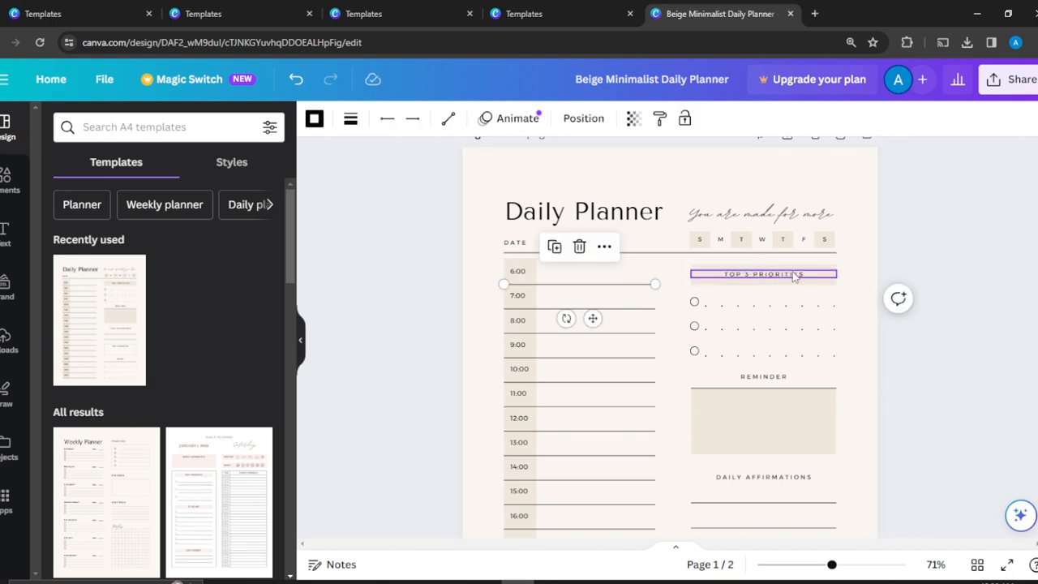
pyautogui.click(705, 306)
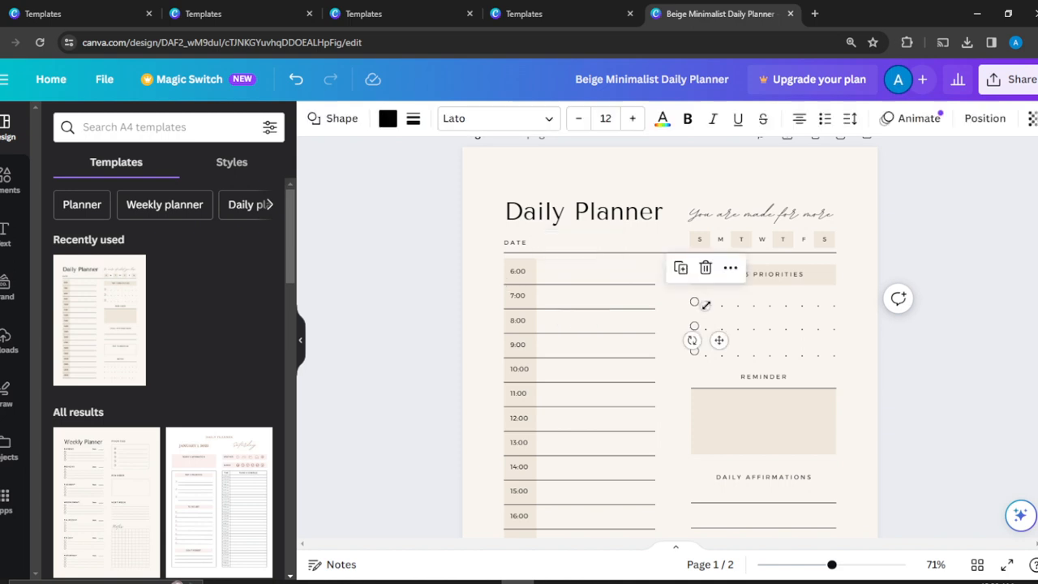
# - Add a default body text box to page 1 of the planner
pyautogui.click(971, 268)
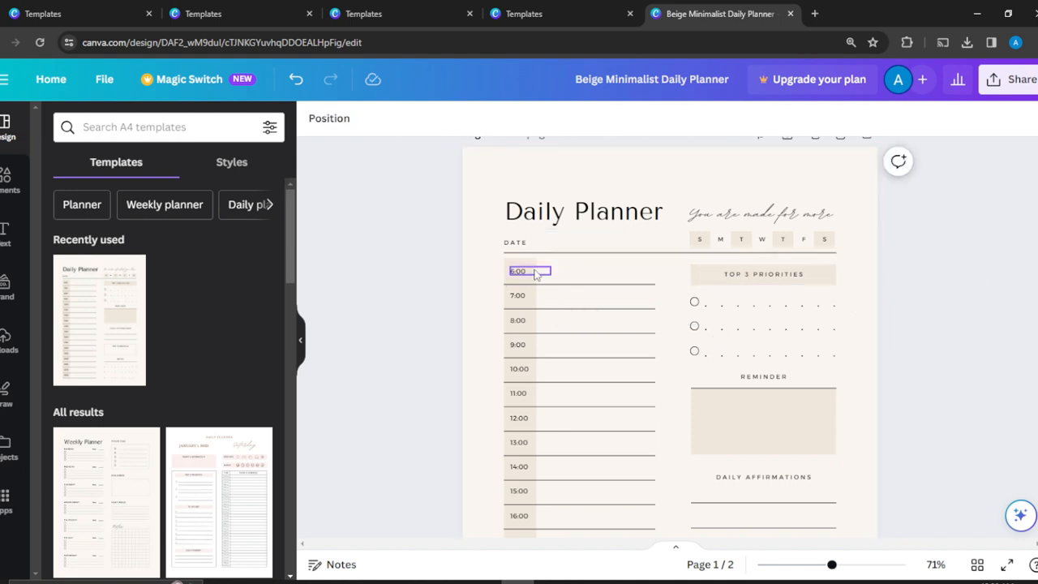
pyautogui.click(4, 243)
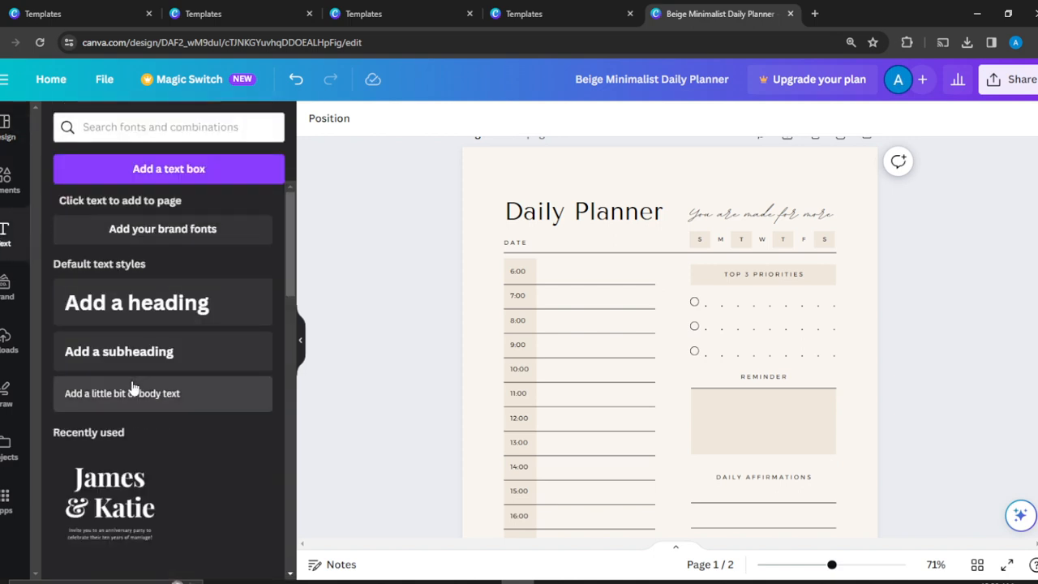
pyautogui.click(115, 407)
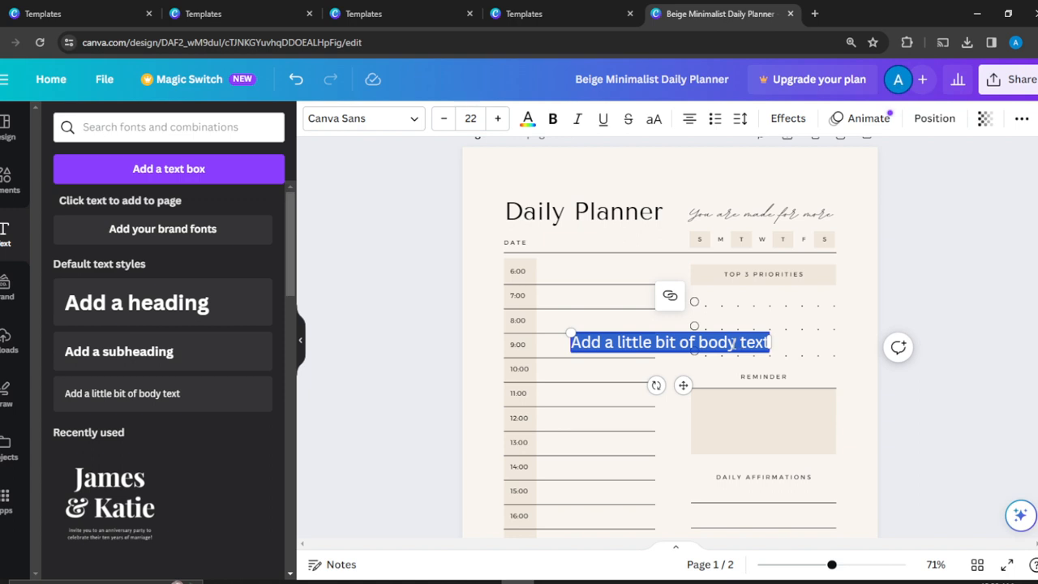
pyautogui.click(735, 343)
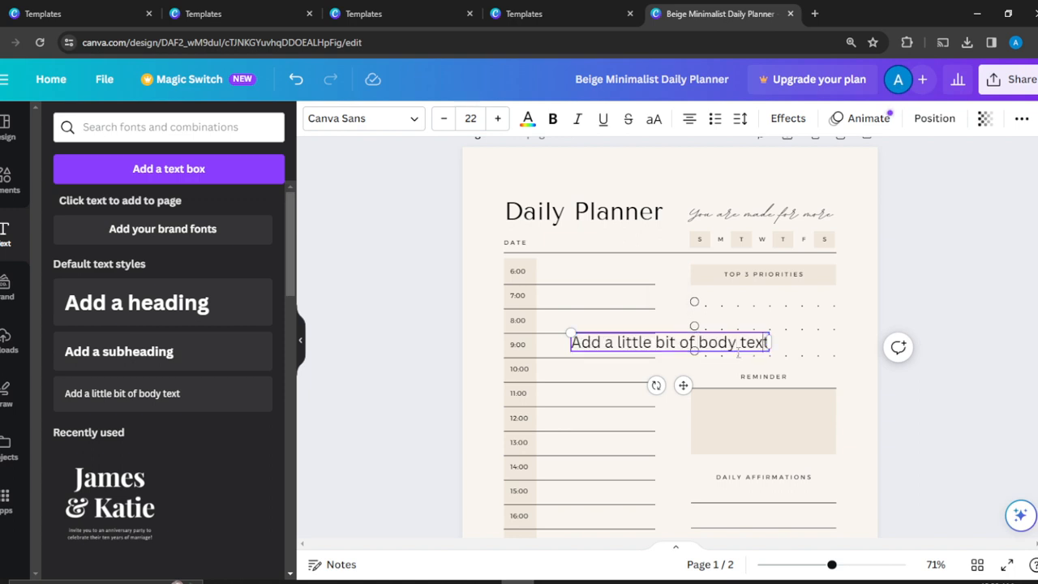
pyautogui.doubleClick(704, 342)
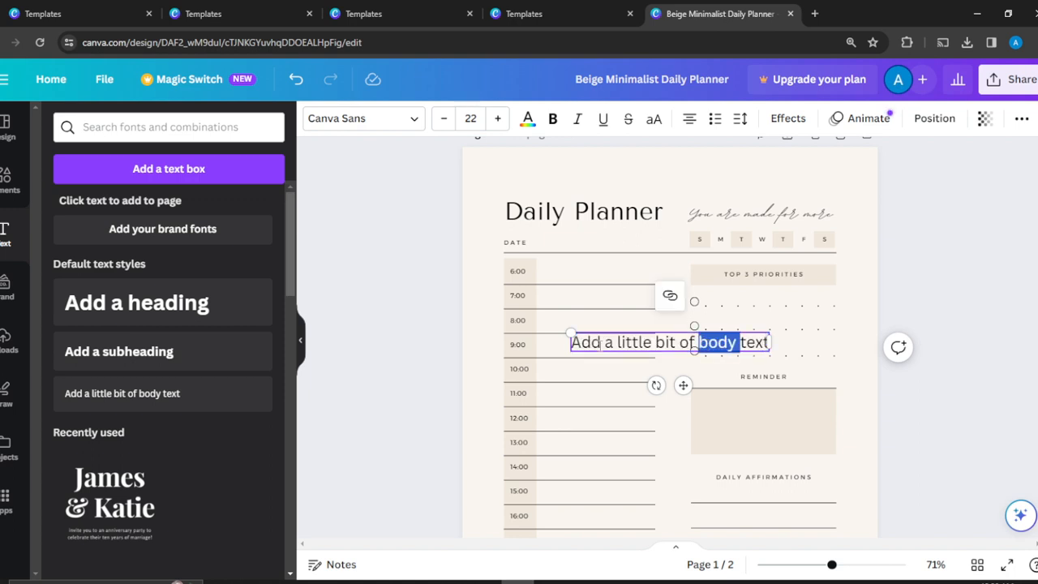
pyautogui.click(426, 401)
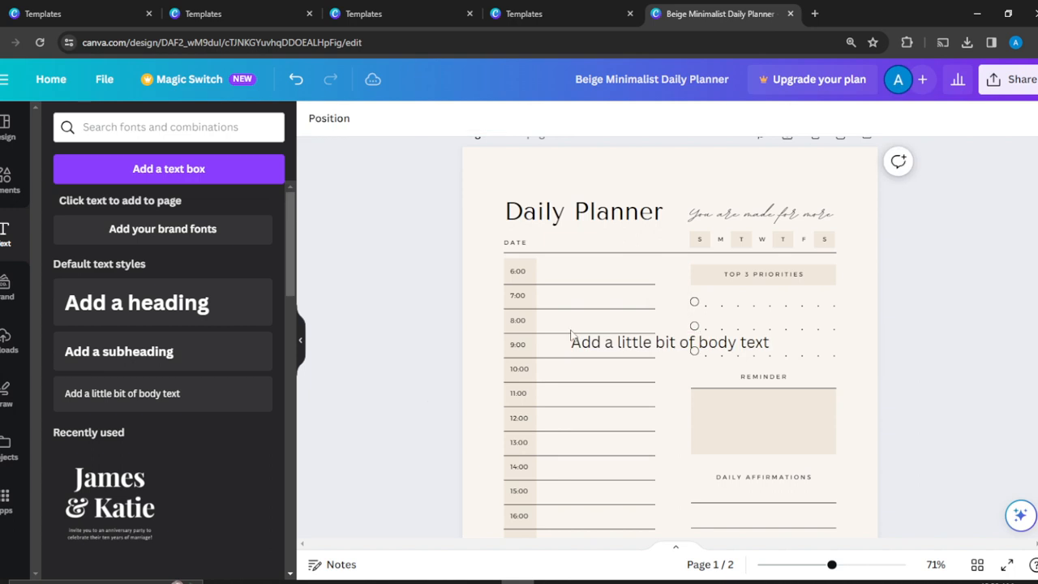
# - Replace the placeholder wording of the new body text box with "Devotion"
pyautogui.doubleClick(699, 343)
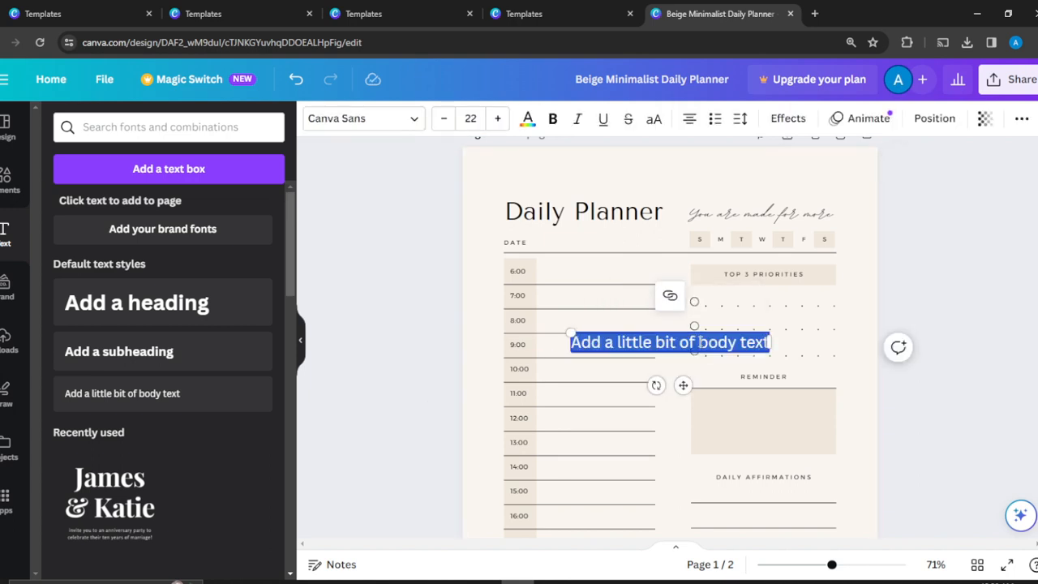
pyautogui.write('Take')
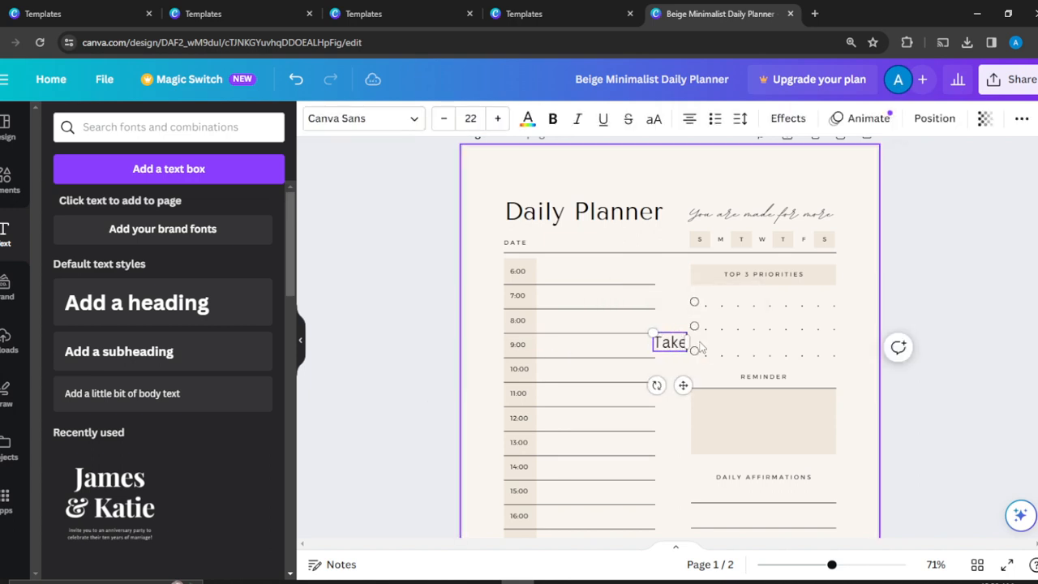
pyautogui.press('BackSpace')
pyautogui.press('BackSpace')
pyautogui.press('BackSpace')
pyautogui.press('BackSpace')
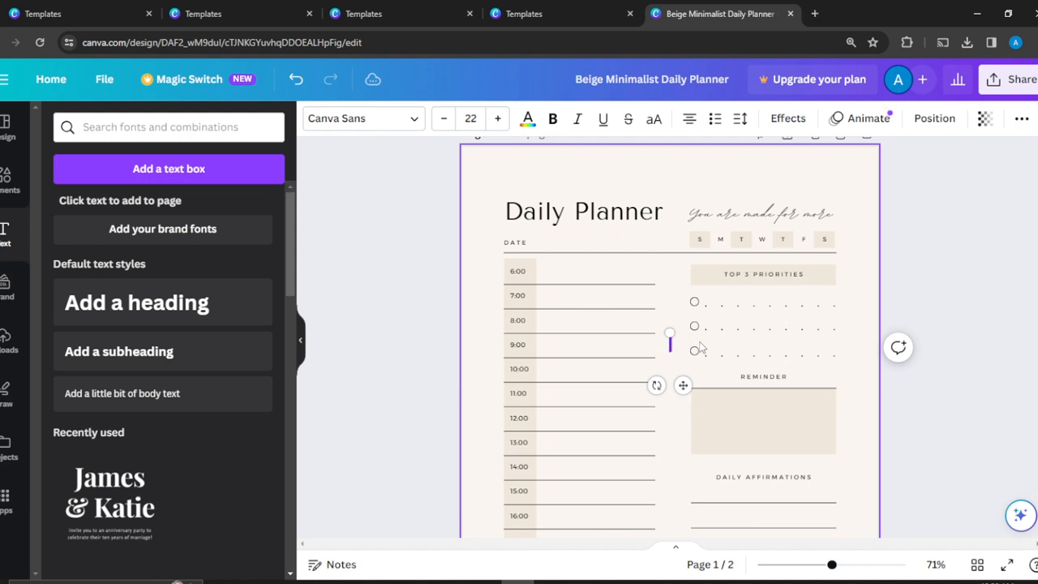
pyautogui.write('Dev')
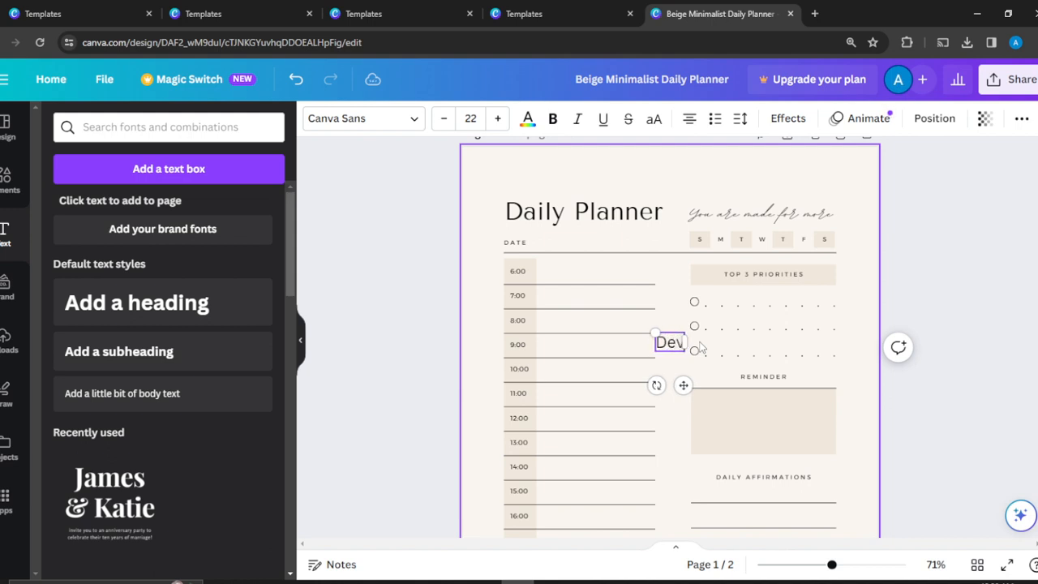
pyautogui.write('otion')
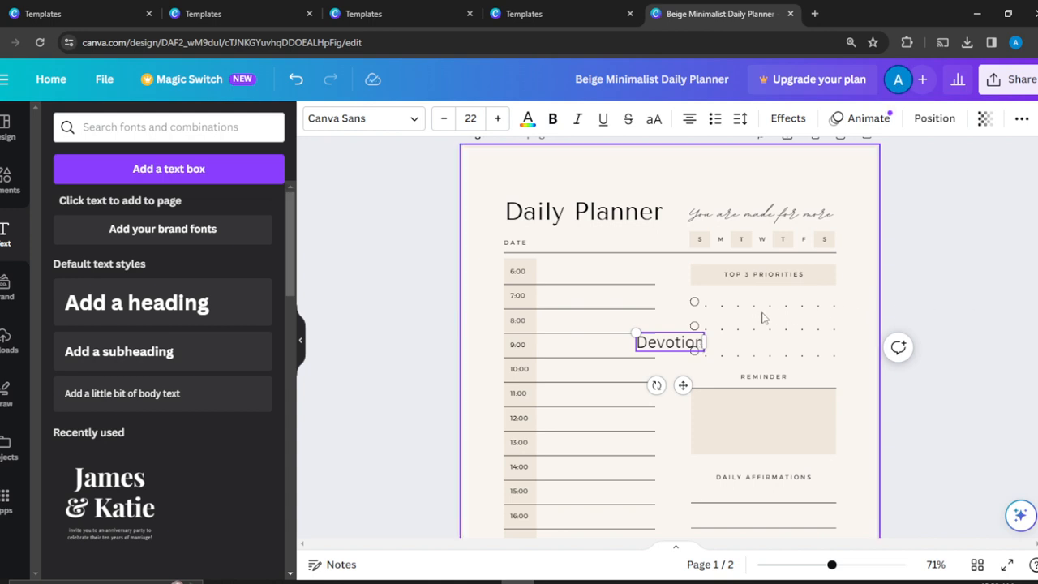
pyautogui.click(894, 277)
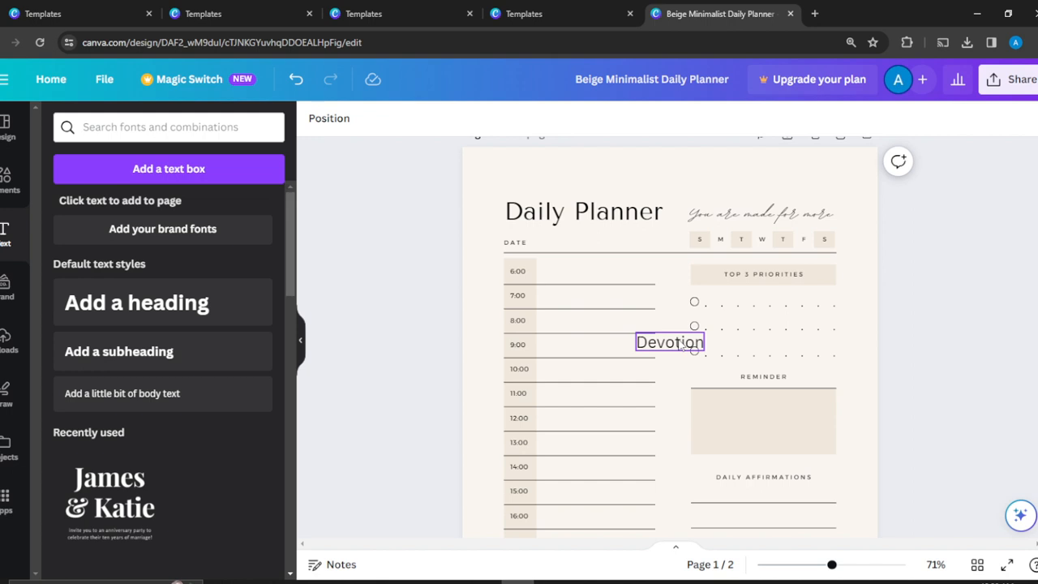
# - Move the Devotion text into the 6:00 row of the schedule and set its font size to 16
pyautogui.moveTo(680, 343); pyautogui.dragTo(582, 273)
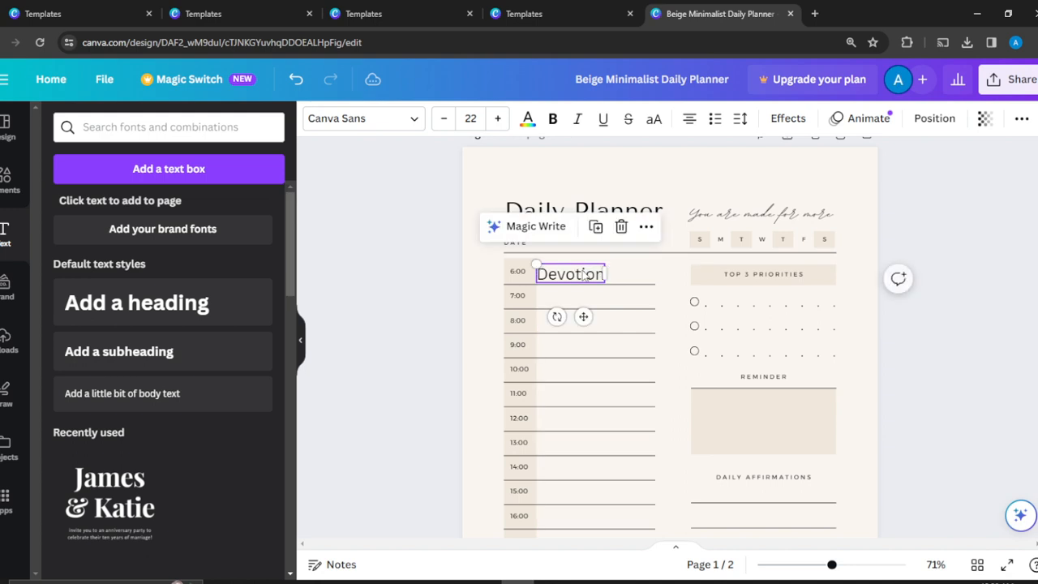
pyautogui.click(471, 118)
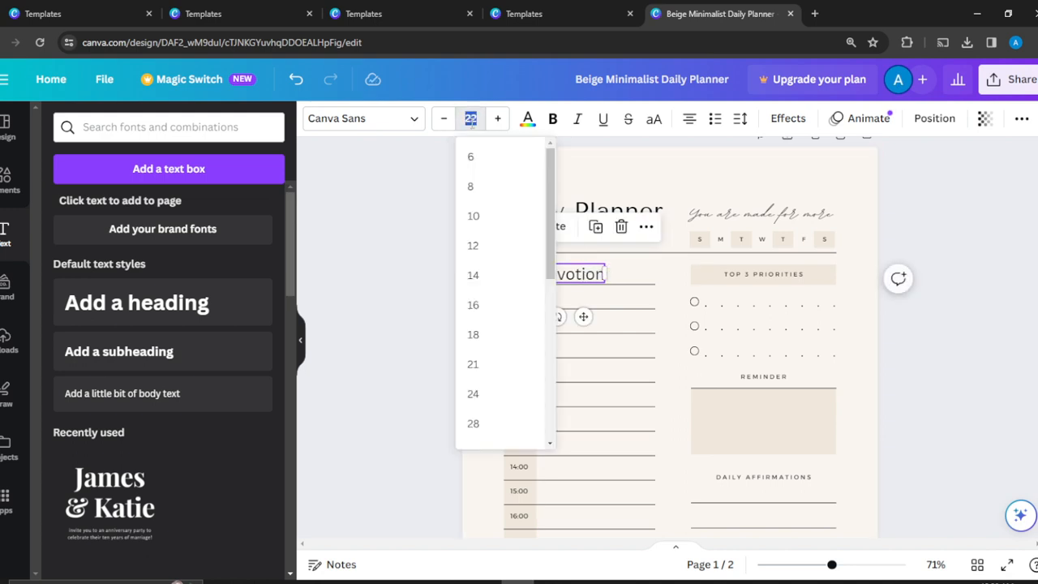
pyautogui.click(473, 366)
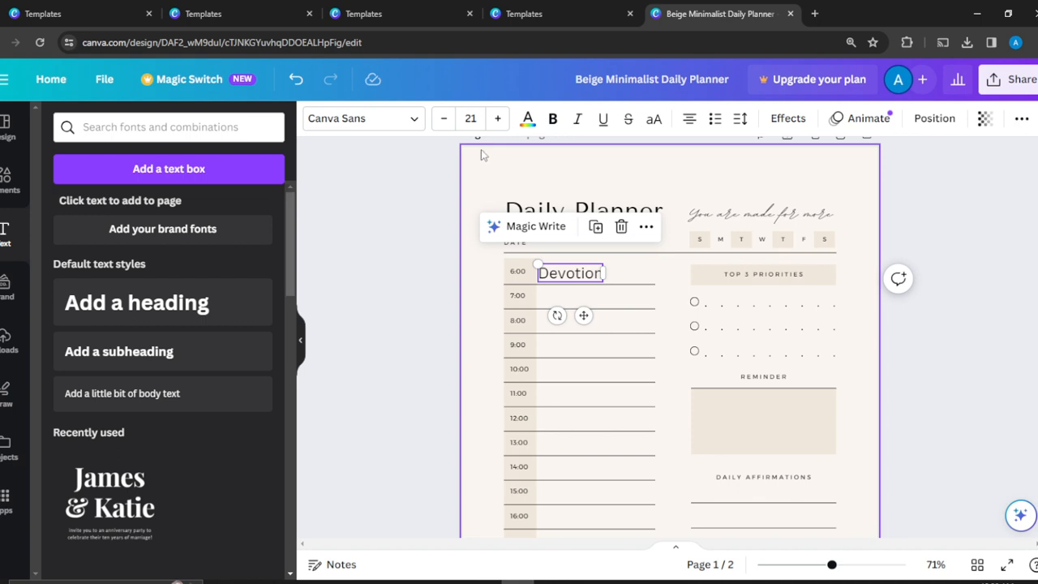
pyautogui.click(470, 119)
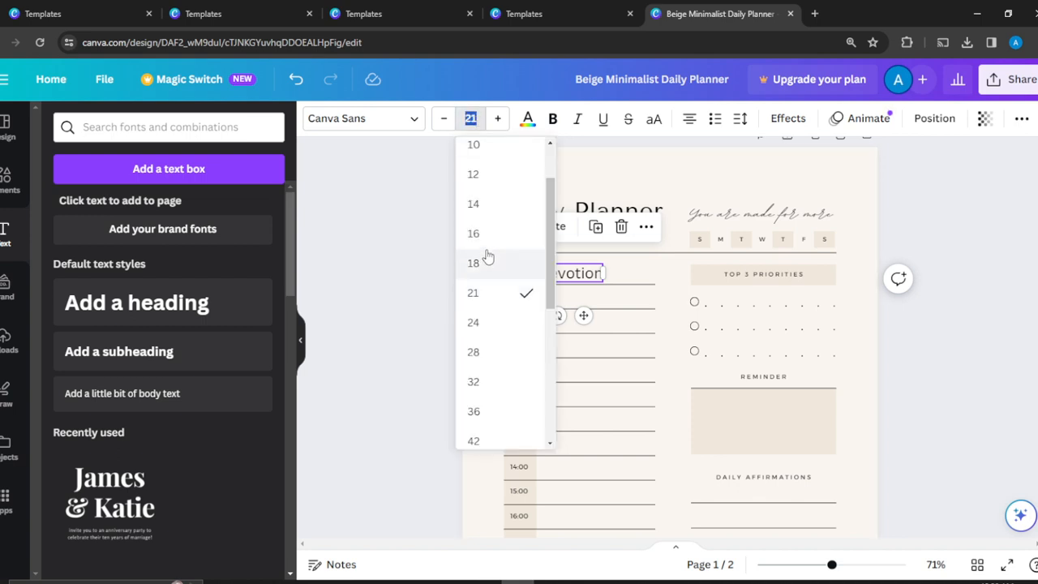
pyautogui.click(486, 234)
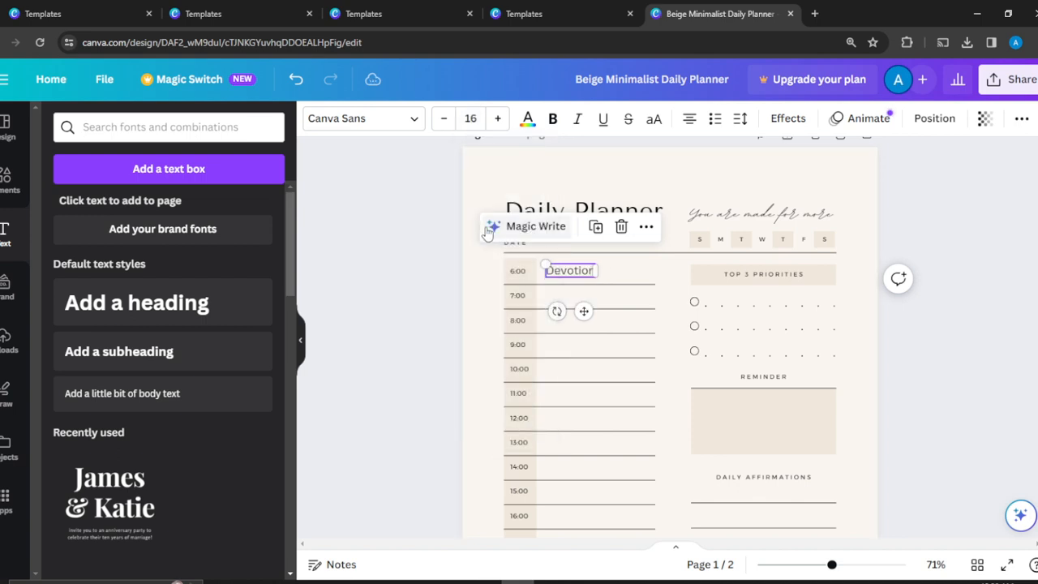
pyautogui.click(1030, 208)
pyautogui.click(579, 274)
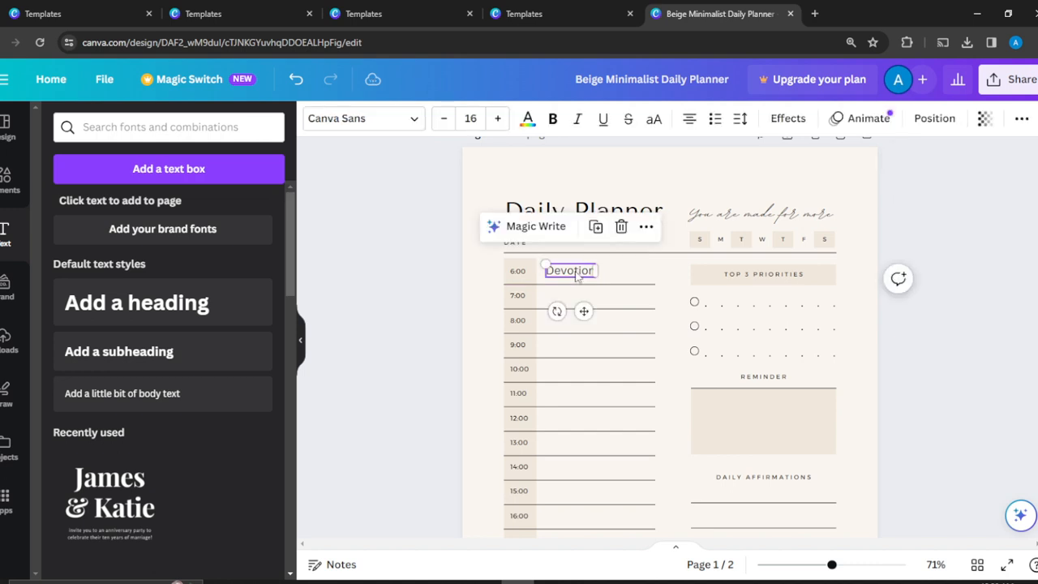
pyautogui.doubleClick(576, 274)
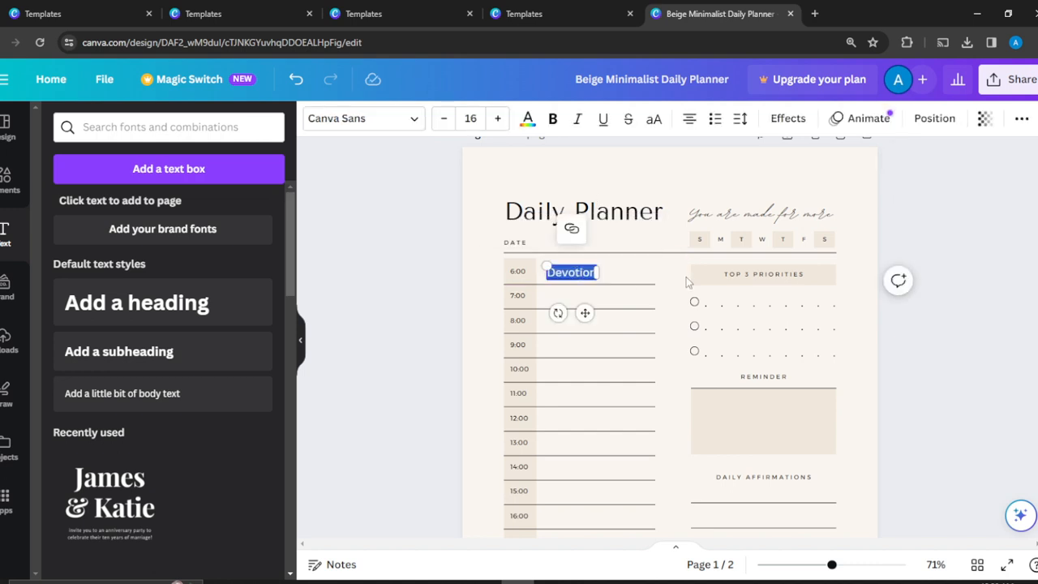
pyautogui.click(922, 263)
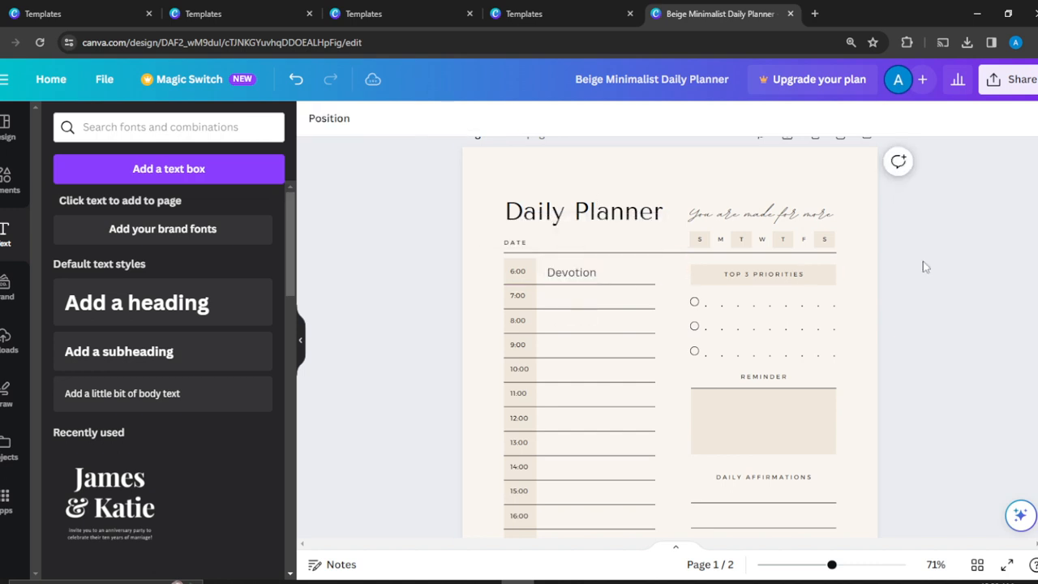
# - Duplicate the Devotion text and place the copy in the 7:00 row, aligned beneath the original
pyautogui.click(567, 274)
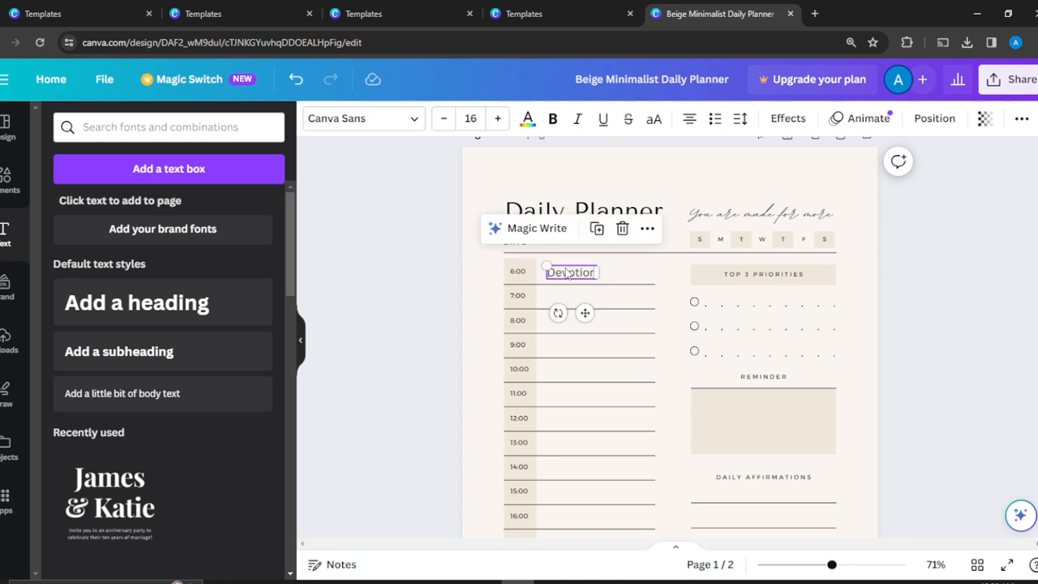
pyautogui.click(598, 229)
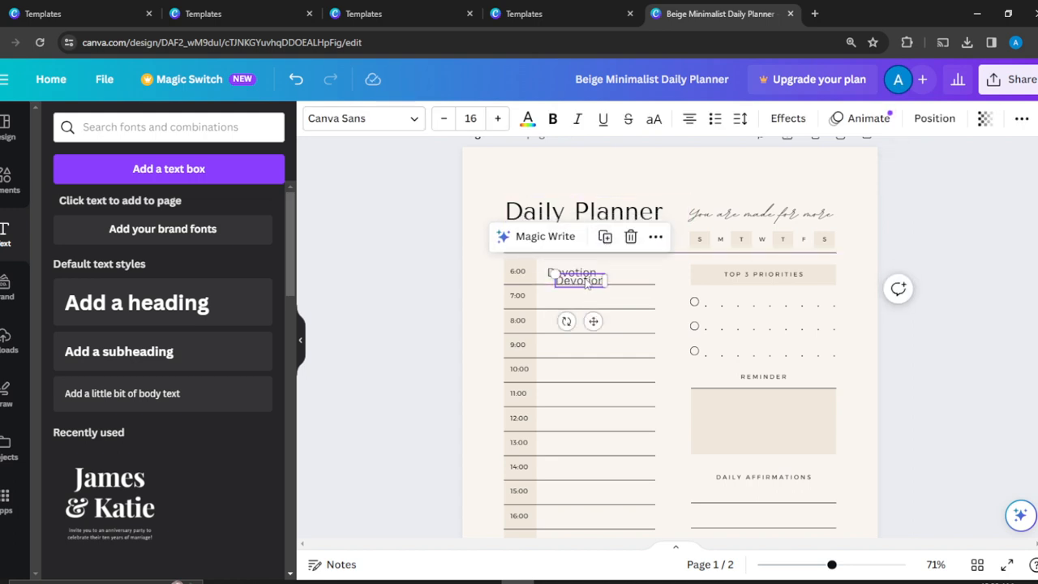
pyautogui.moveTo(587, 282); pyautogui.dragTo(576, 294)
pyautogui.click(931, 227)
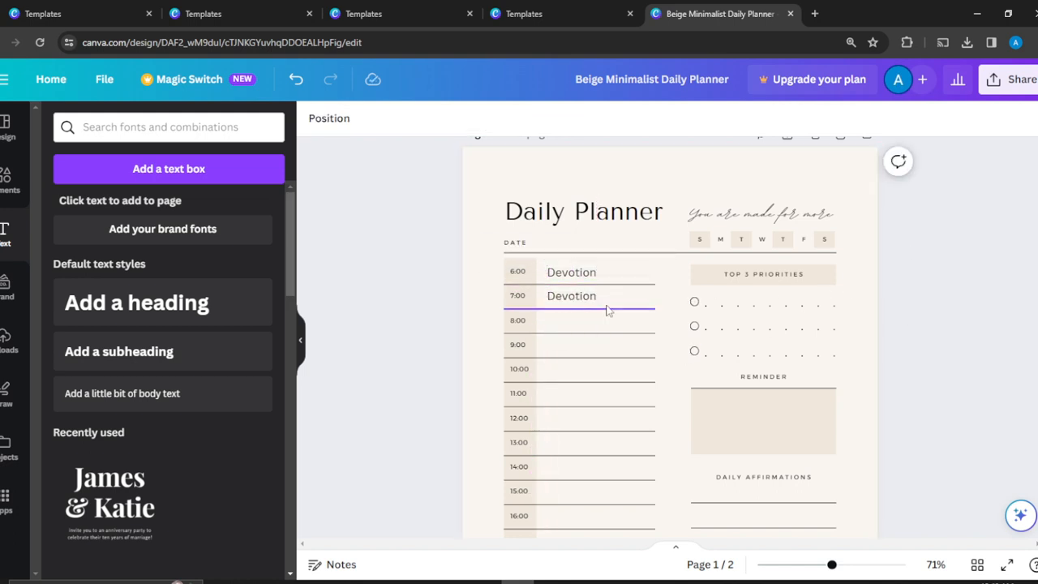
pyautogui.moveTo(580, 304); pyautogui.dragTo(577, 300)
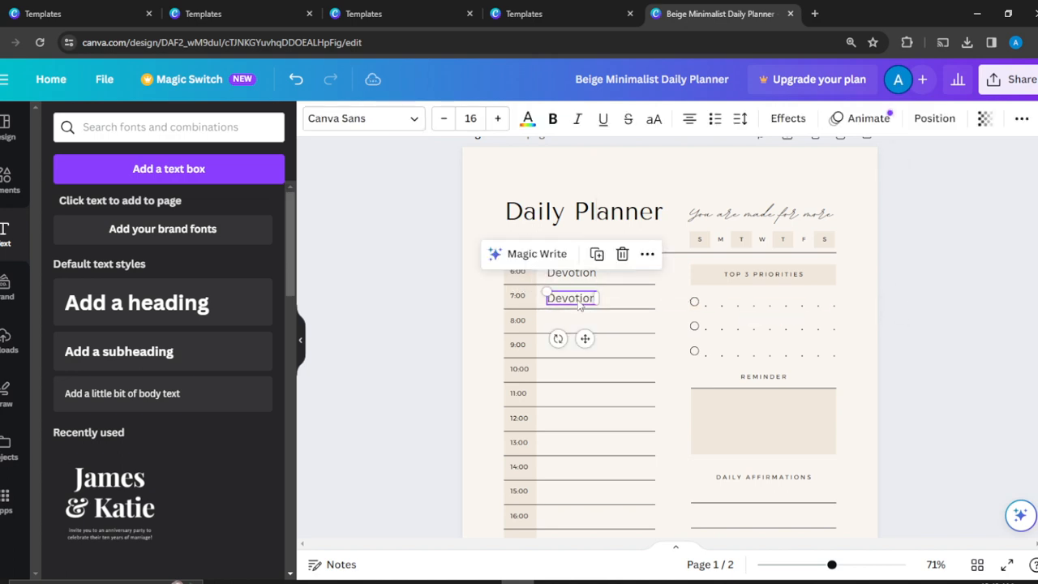
# - Change the text in the 7:00 row to "Take a bath"
pyautogui.doubleClick(580, 301)
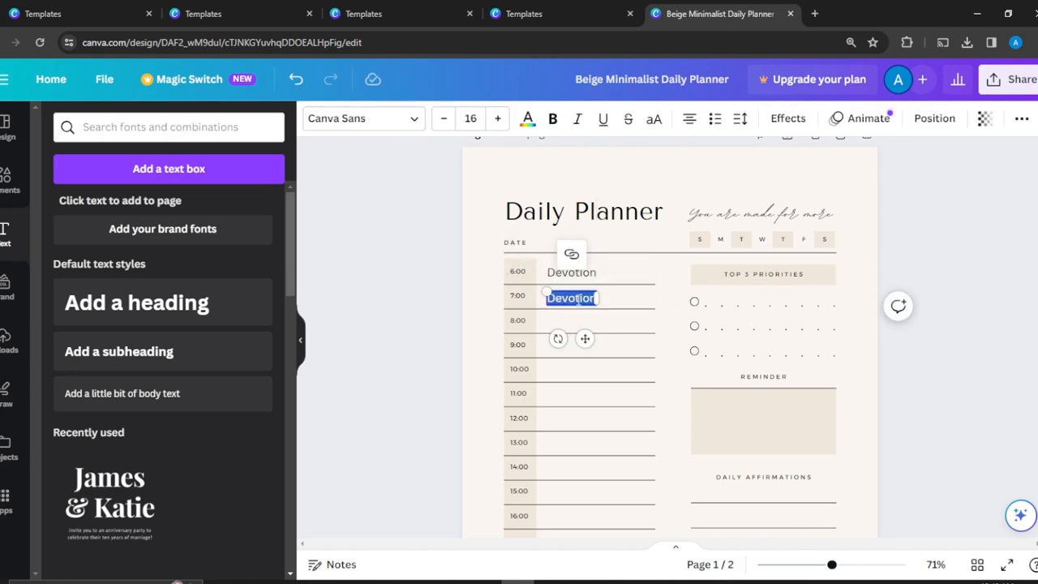
pyautogui.write('Take a ba')
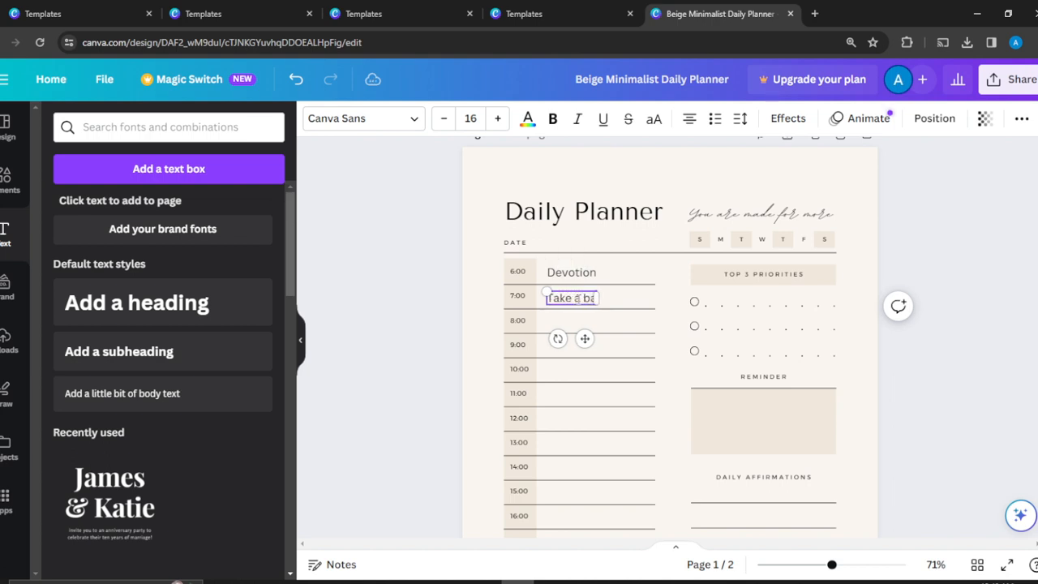
pyautogui.write('th')
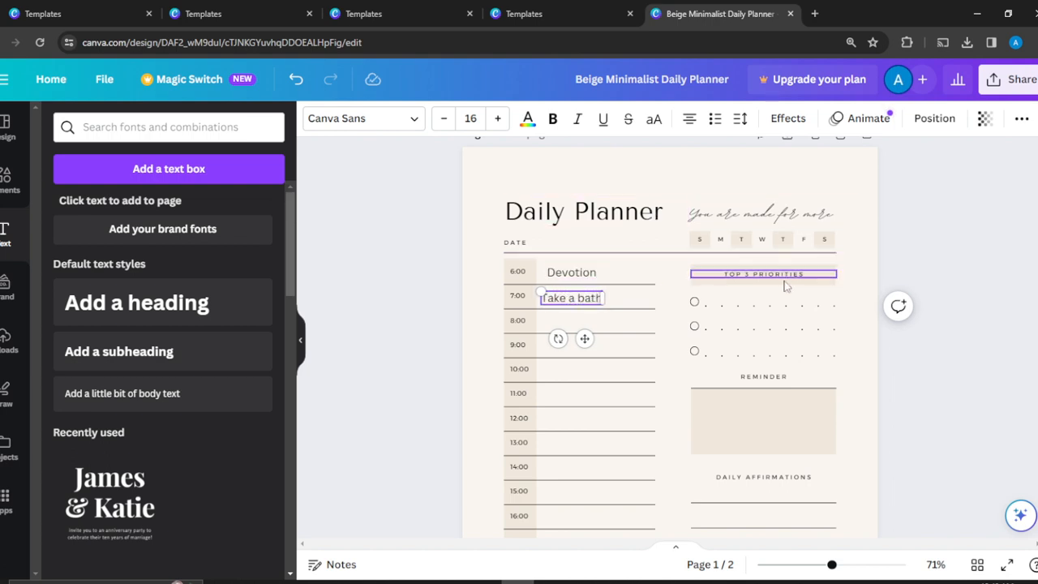
pyautogui.click(901, 234)
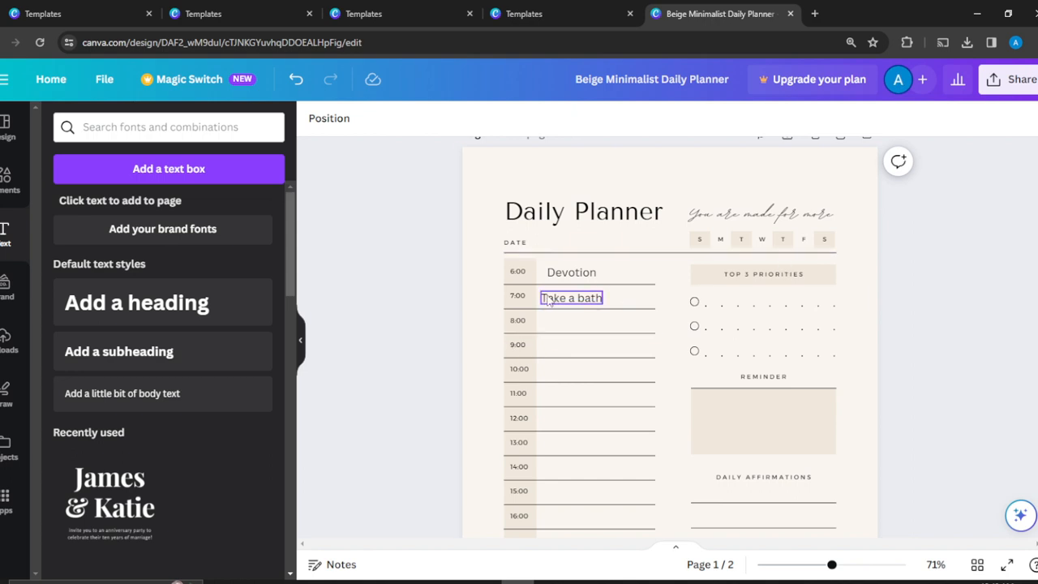
# - Duplicate the 7:00 entry into the 8:00 row and change the copy's text to "Breakfast"
pyautogui.click(578, 302)
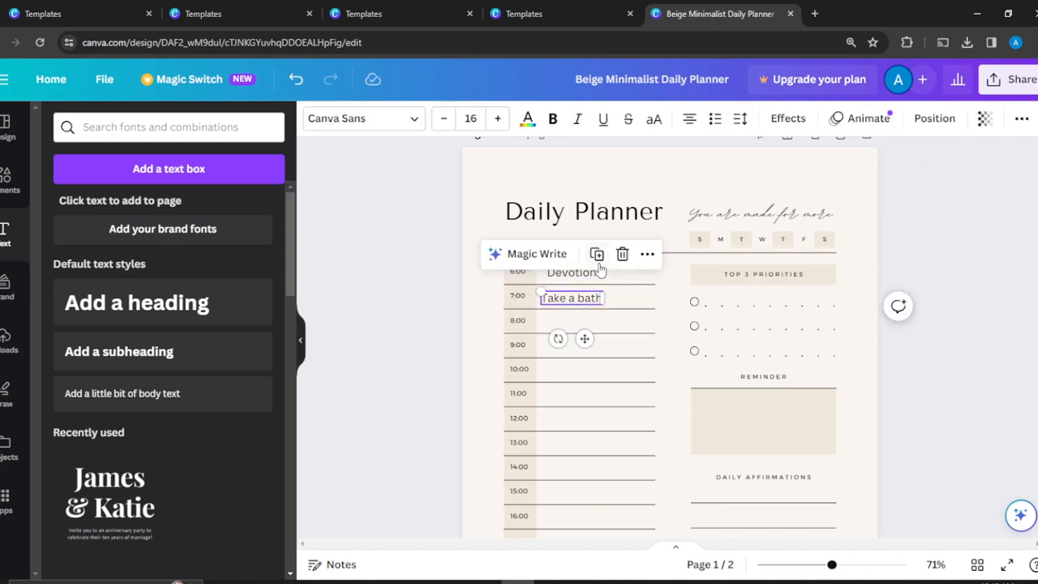
pyautogui.click(605, 264)
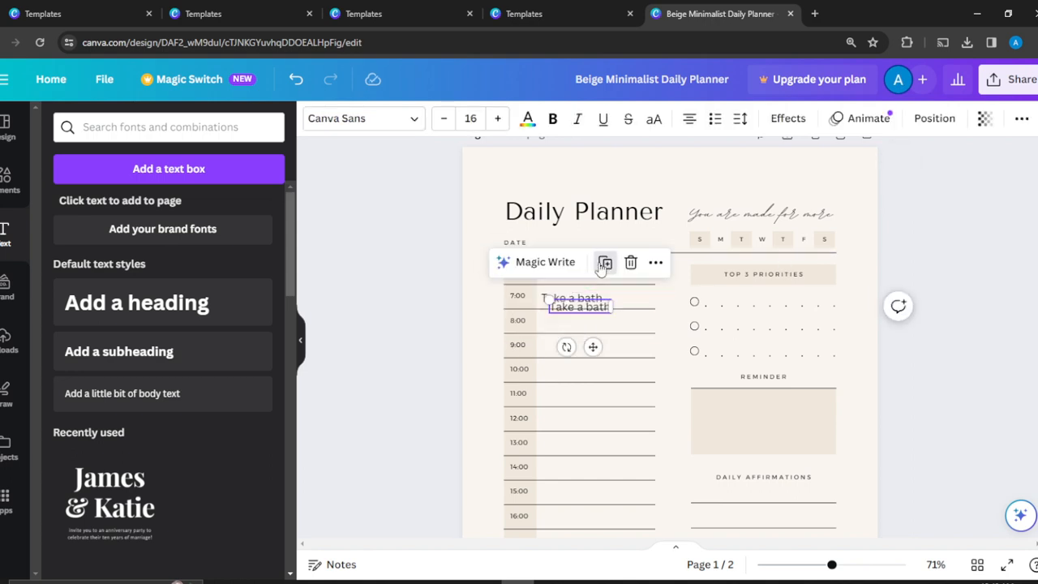
pyautogui.moveTo(592, 313); pyautogui.dragTo(583, 319)
pyautogui.doubleClick(576, 325)
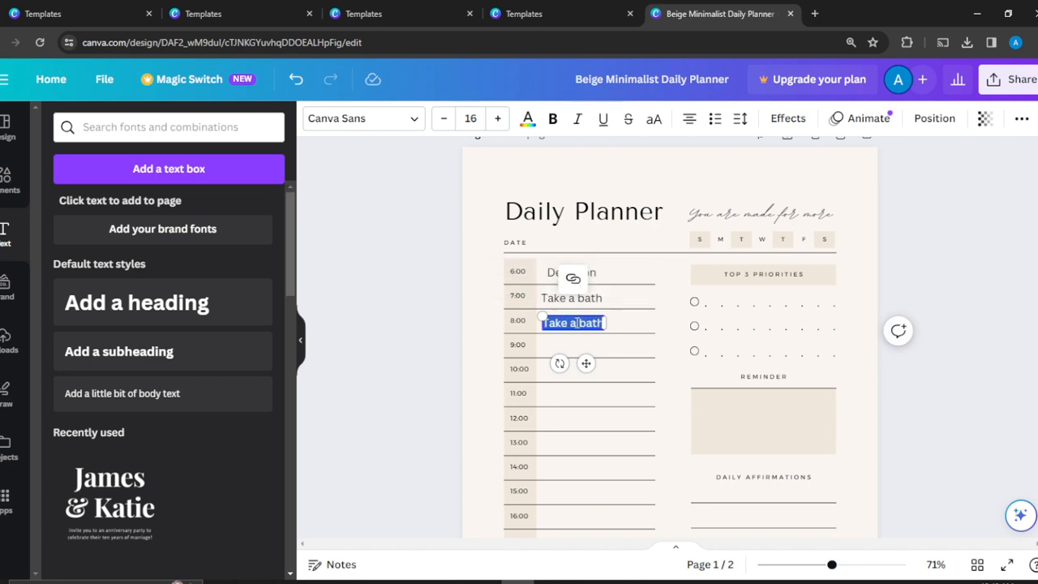
pyautogui.press('BackSpace')
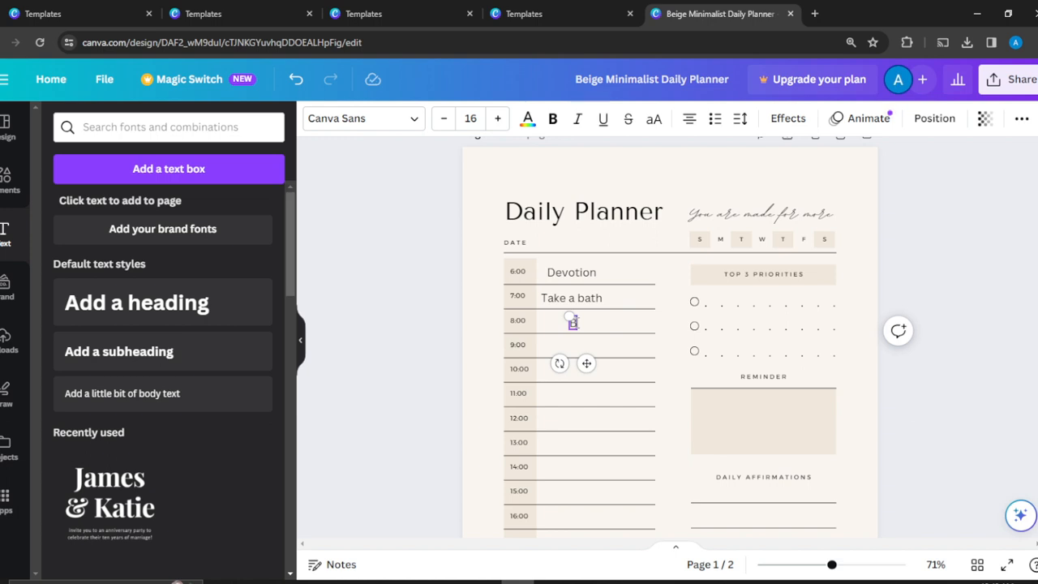
pyautogui.write('Breakfast')
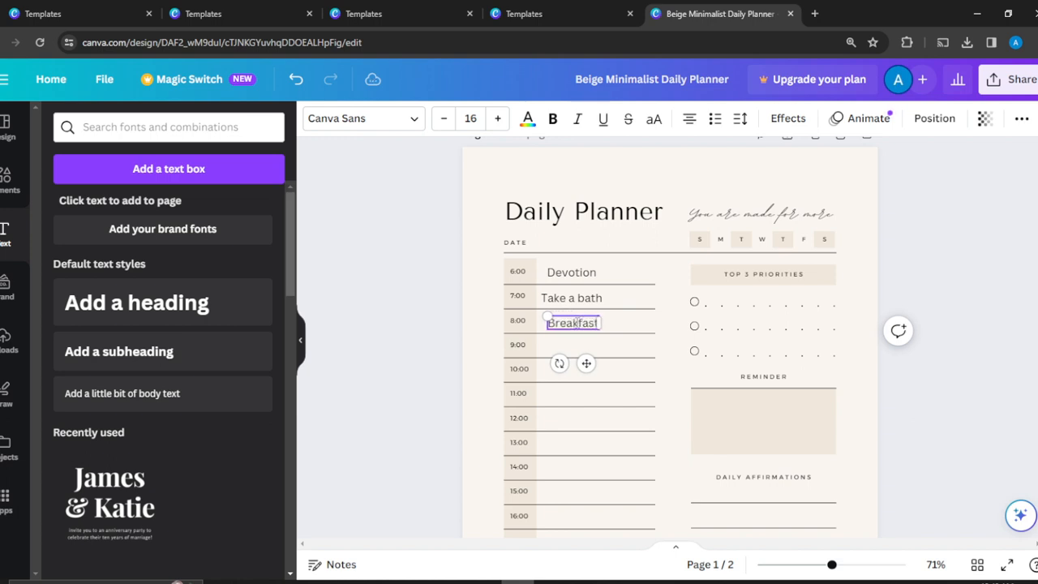
pyautogui.click(959, 274)
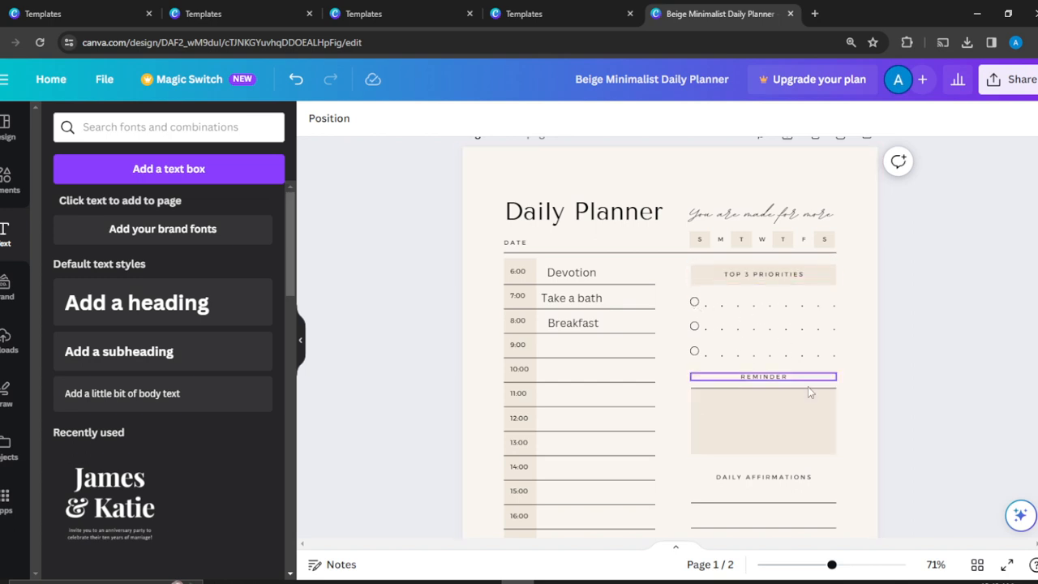
# - Add a body text reading "I am more than enough!" and place it inside the beige box under the Reminder heading
pyautogui.click(760, 415)
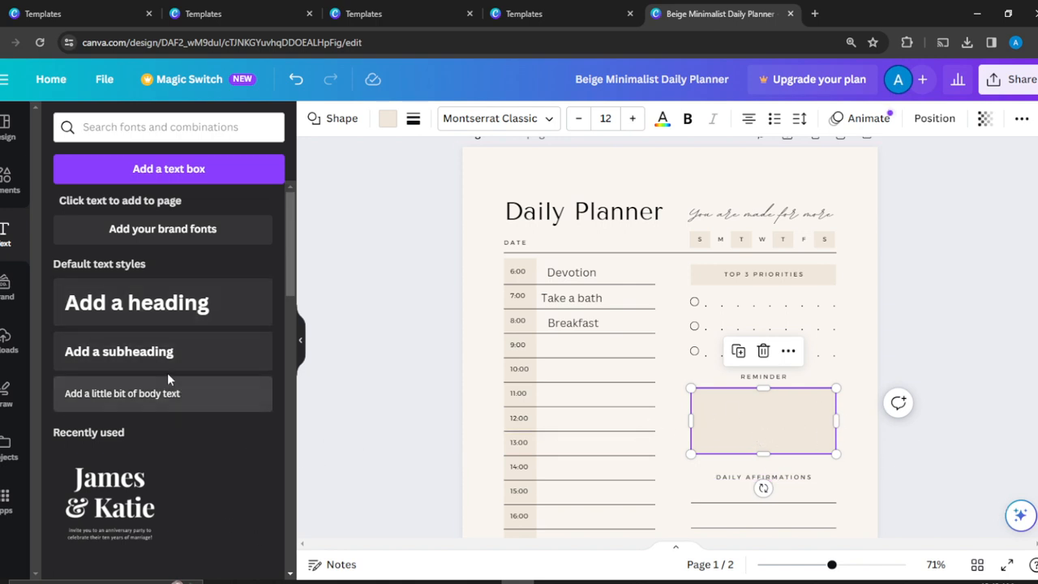
pyautogui.click(167, 393)
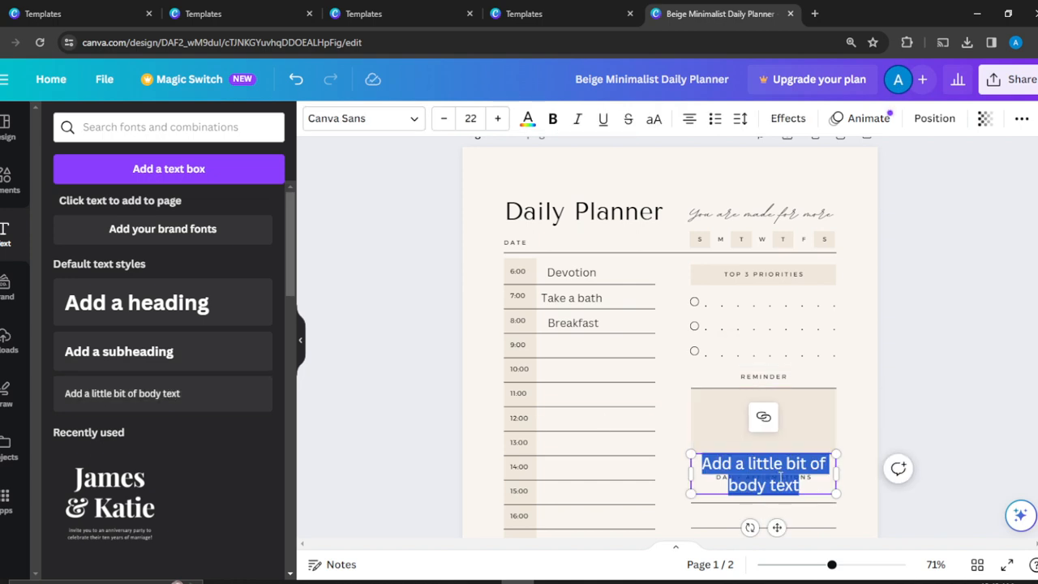
pyautogui.press('BackSpace')
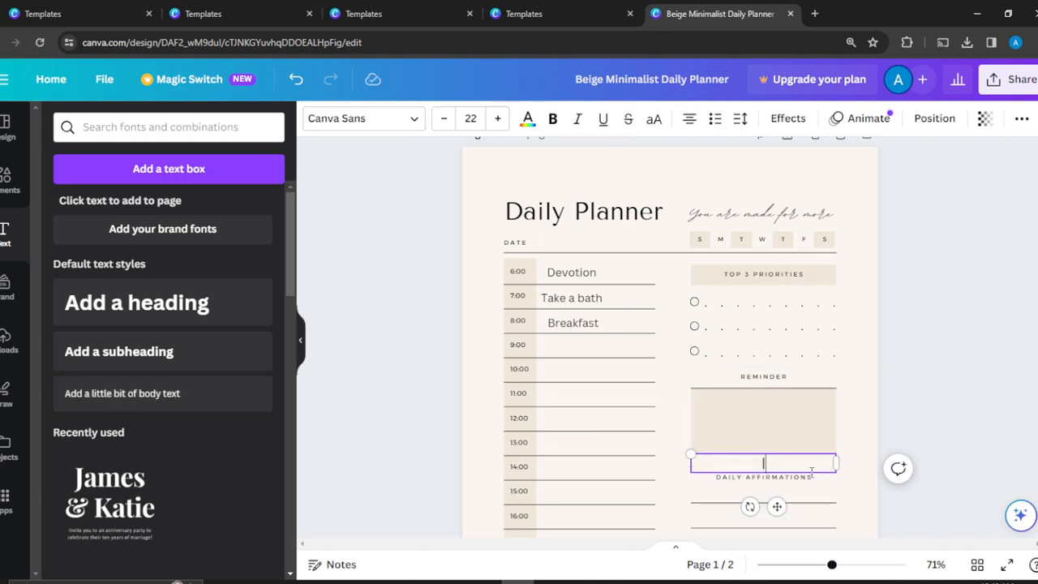
pyautogui.write('I am more ')
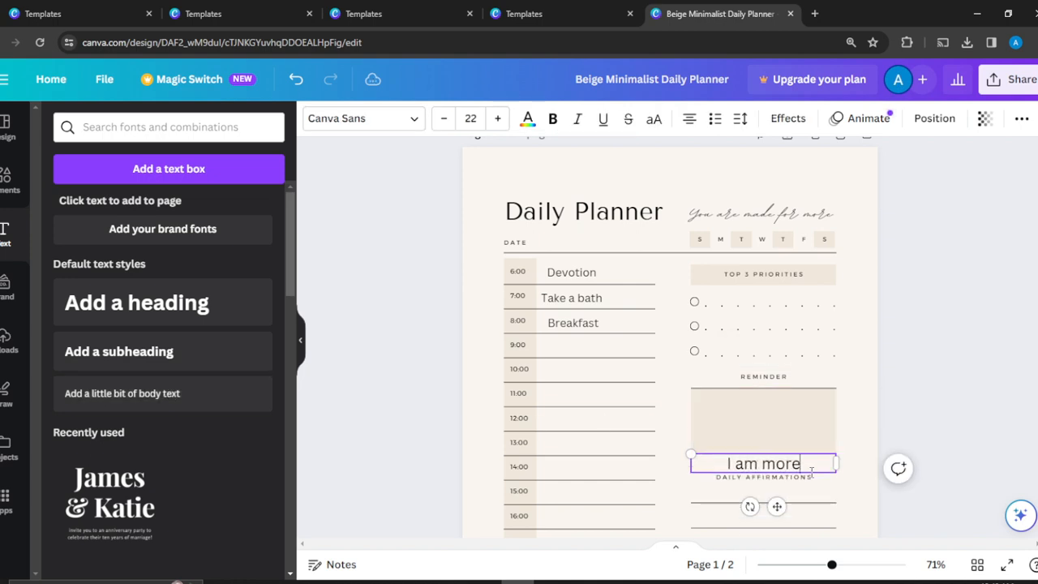
pyautogui.write('than en')
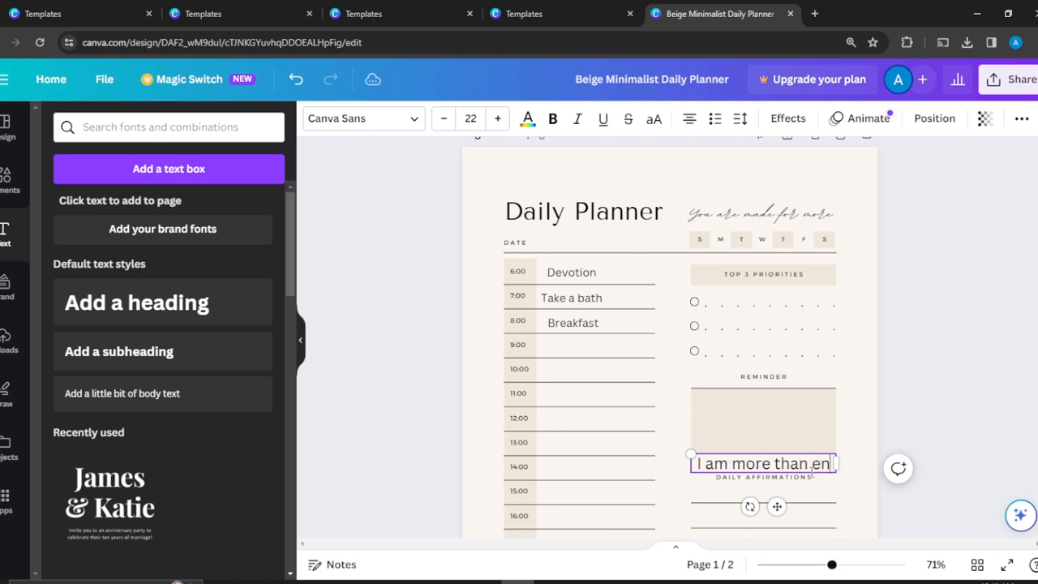
pyautogui.write('iugh')
pyautogui.press('BackSpace')
pyautogui.press('BackSpace')
pyautogui.press('BackSpace')
pyautogui.press('BackSpace')
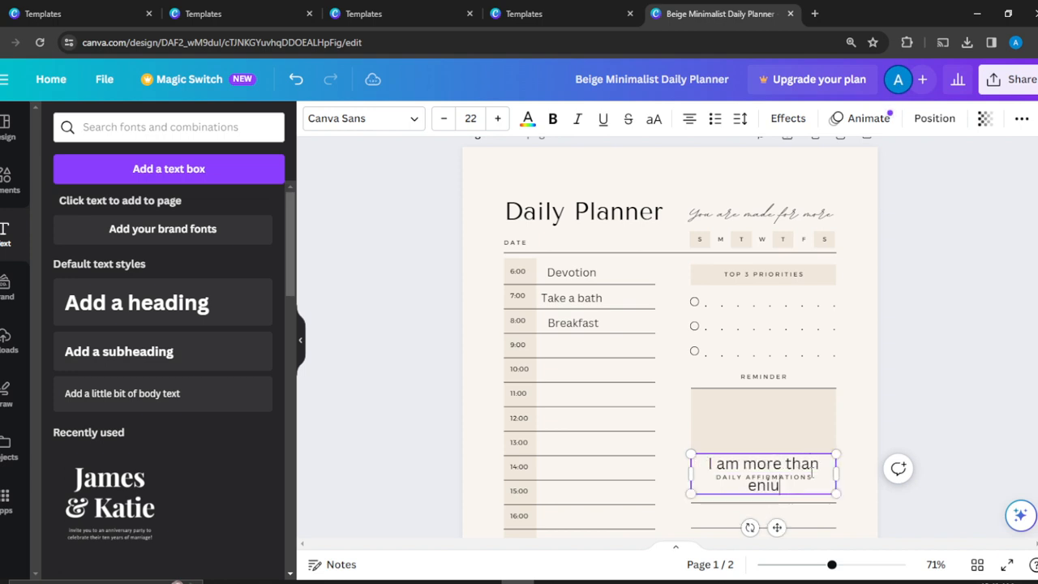
pyautogui.write('ough!')
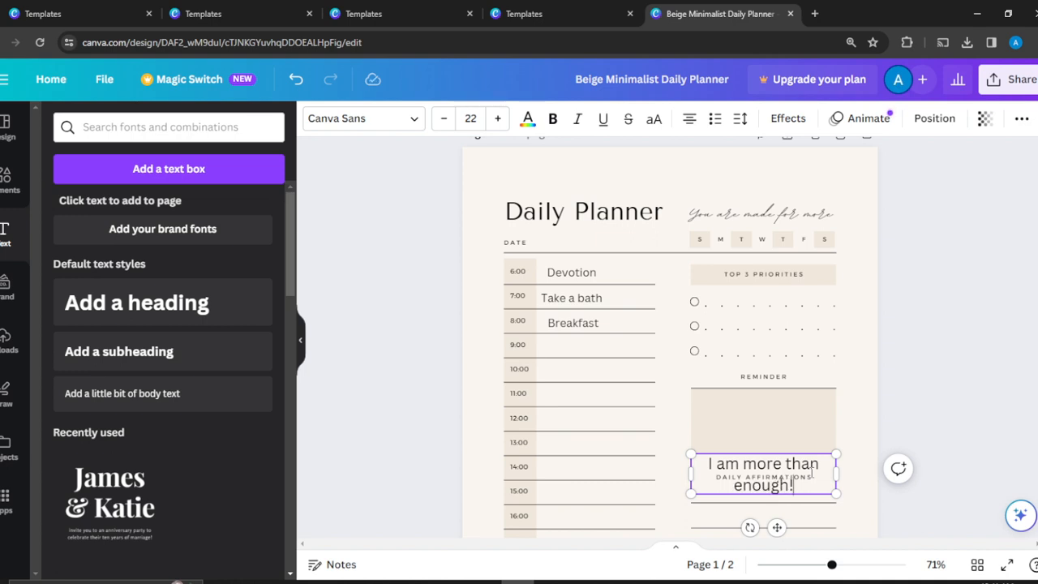
pyautogui.moveTo(793, 464); pyautogui.dragTo(791, 417)
pyautogui.click(1013, 298)
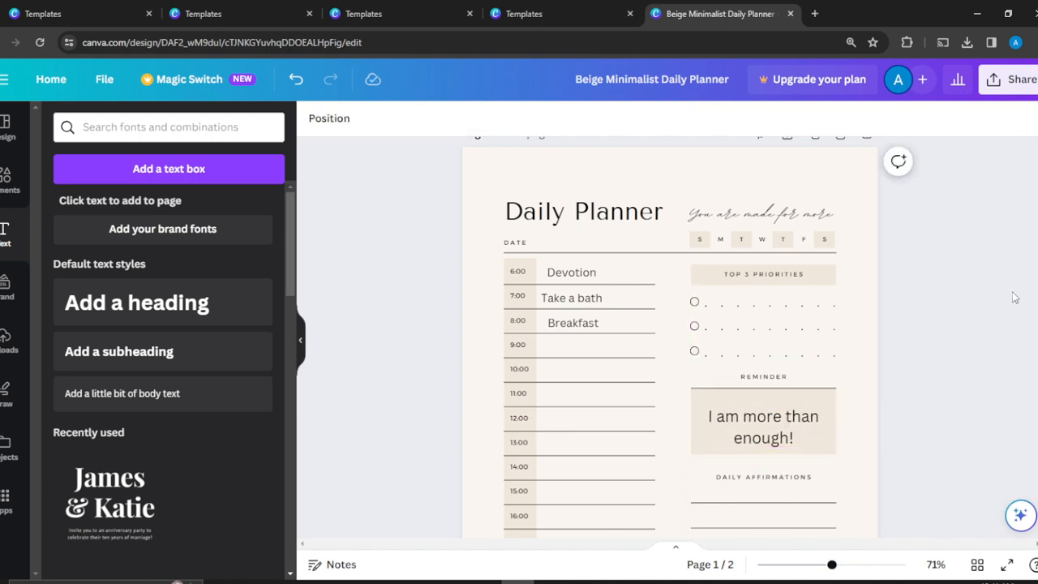
# - Duplicate the "Take a bath" entry and place the copy on the first line under Daily Affirmations
pyautogui.scroll(-3, 945, 344)
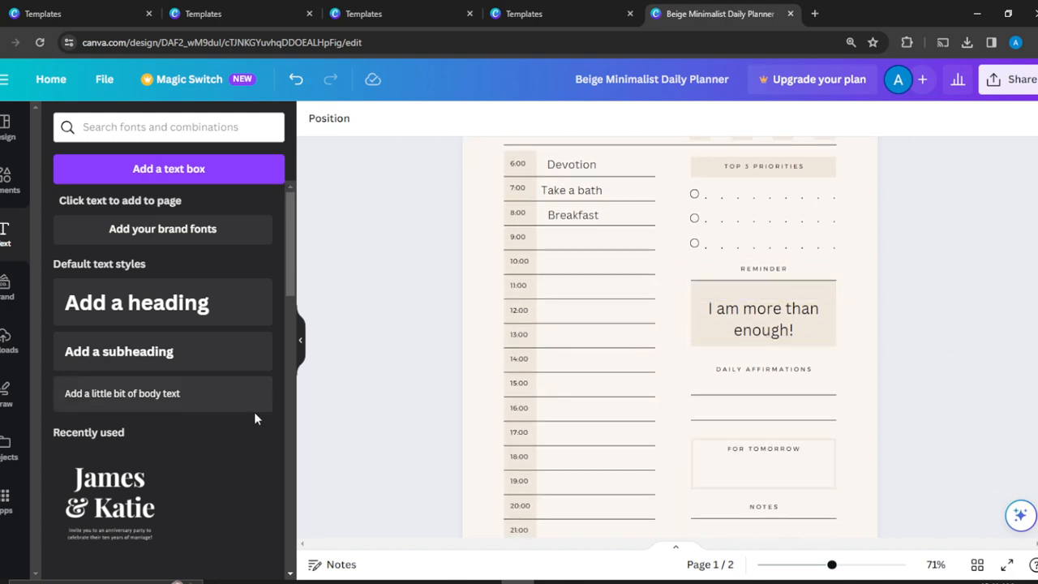
pyautogui.click(574, 194)
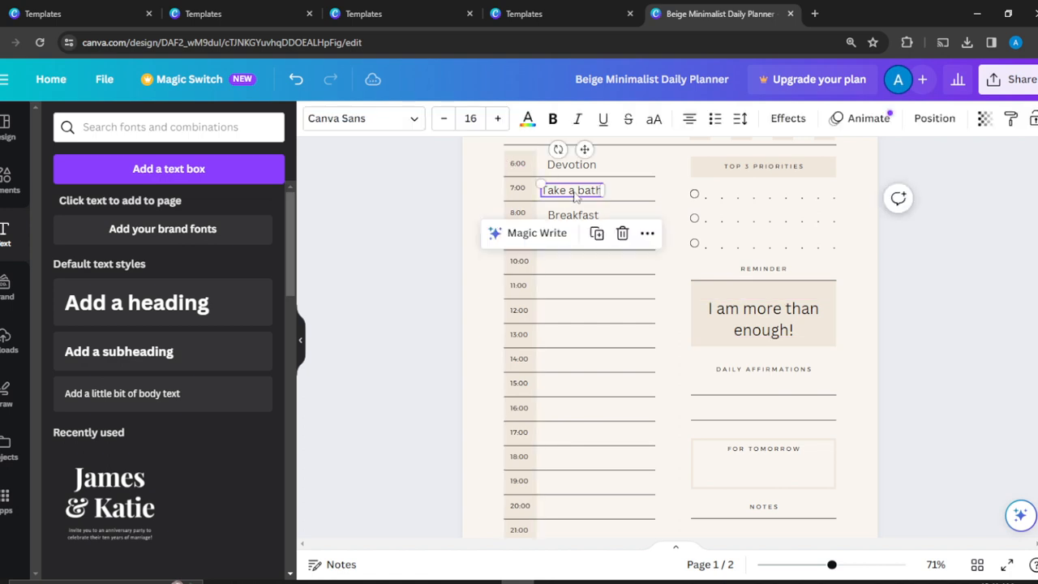
pyautogui.click(597, 233)
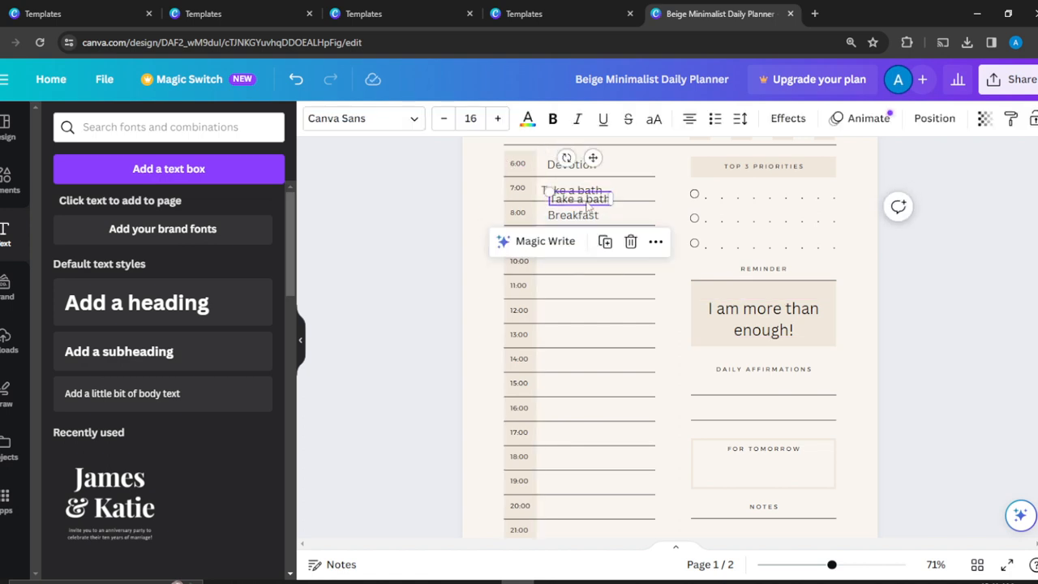
pyautogui.moveTo(588, 204); pyautogui.dragTo(760, 386)
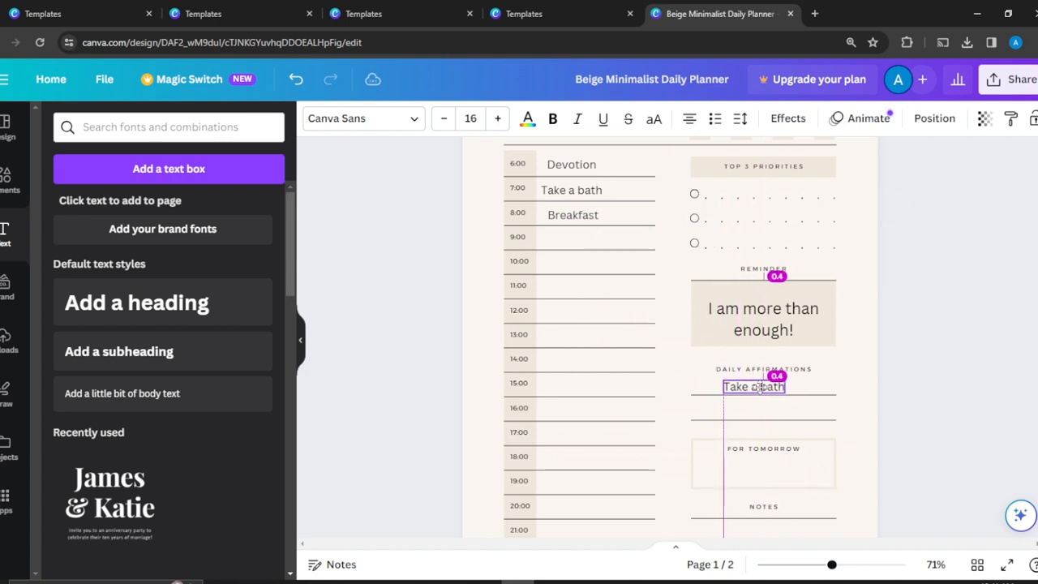
# - Change the text copy under Daily Affirmations to "I am a child of God!"
pyautogui.doubleClick(761, 387)
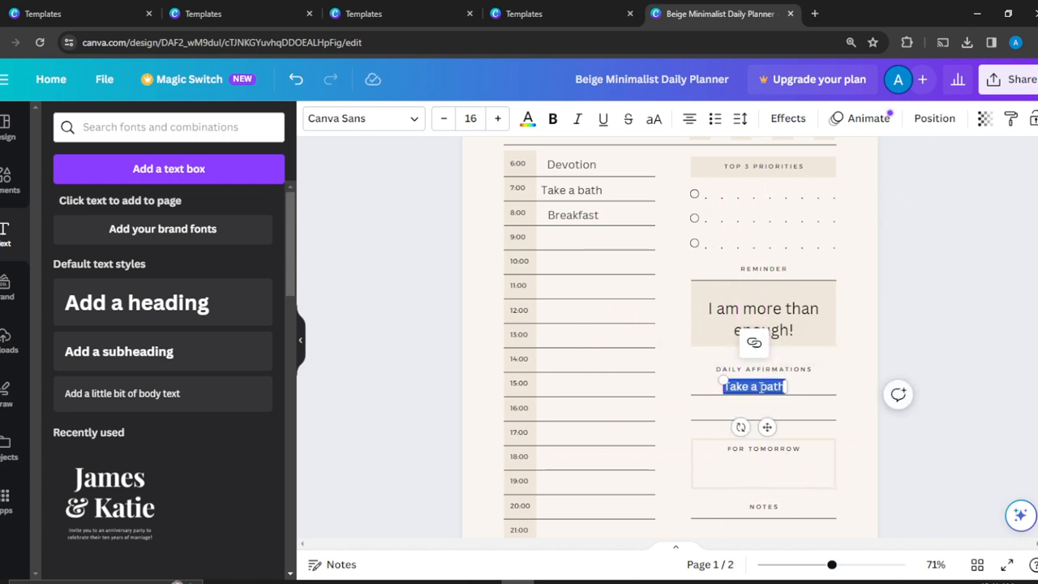
pyautogui.write('I am a')
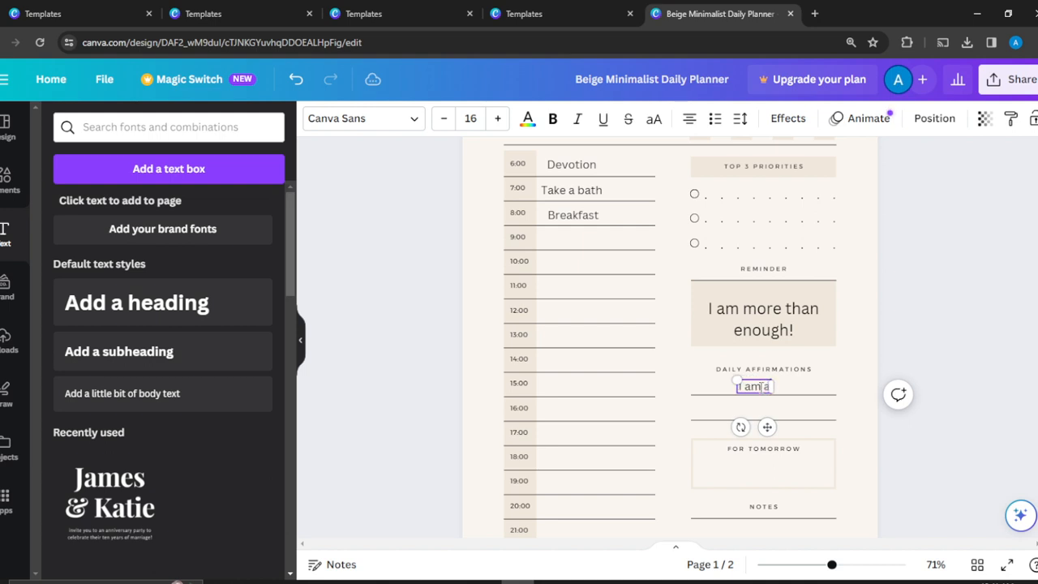
pyautogui.write(' chil')
pyautogui.press('BackSpace')
pyautogui.press('BackSpace')
pyautogui.press('BackSpace')
pyautogui.press('BackSpace')
pyautogui.press('BackSpace')
pyautogui.write('child')
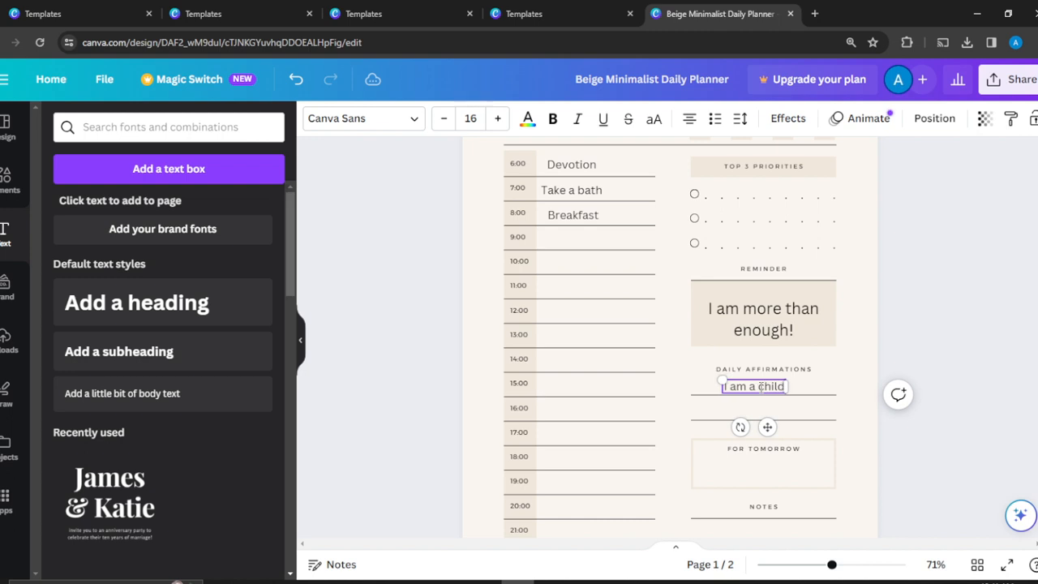
pyautogui.write(' of God')
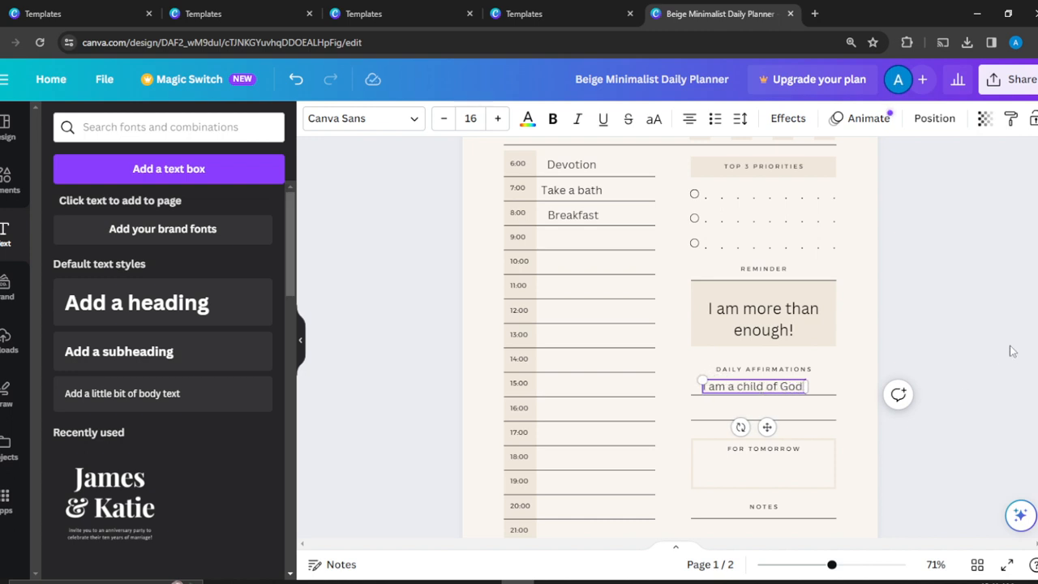
pyautogui.write('!')
pyautogui.click(945, 236)
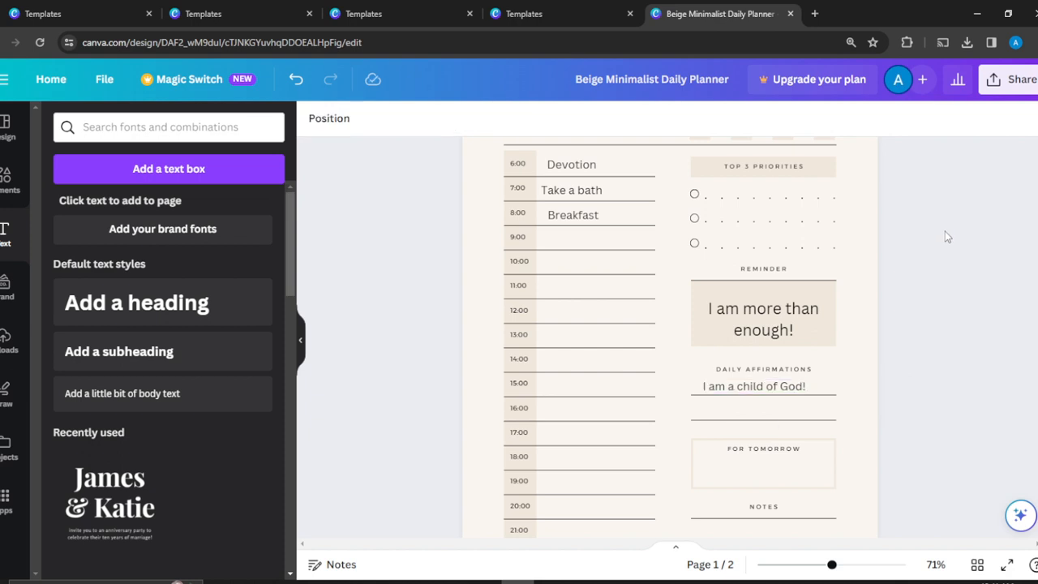
pyautogui.scroll(3, 945, 236)
pyautogui.scroll(-2, 945, 236)
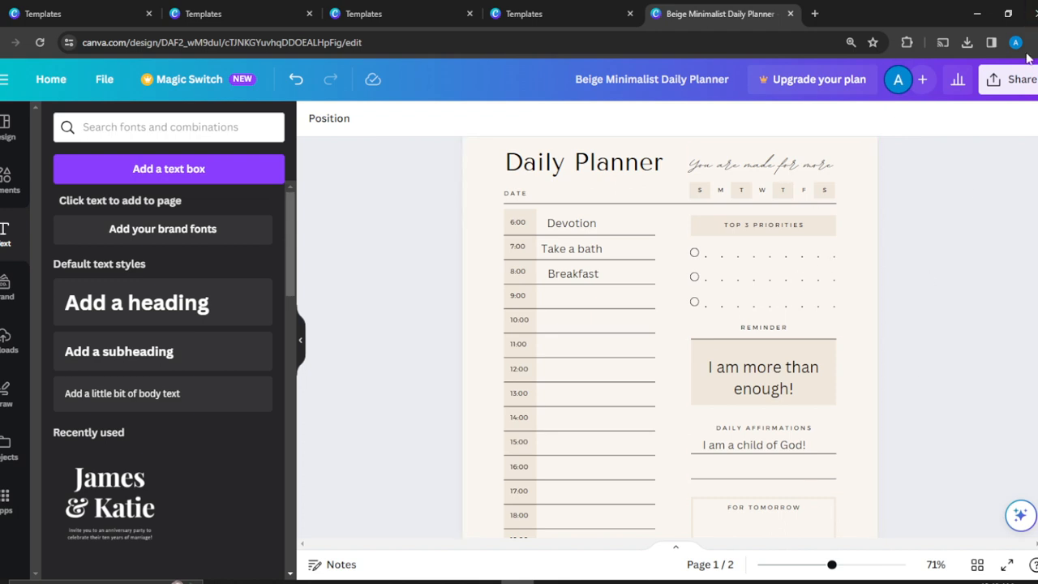
pyautogui.click(1018, 81)
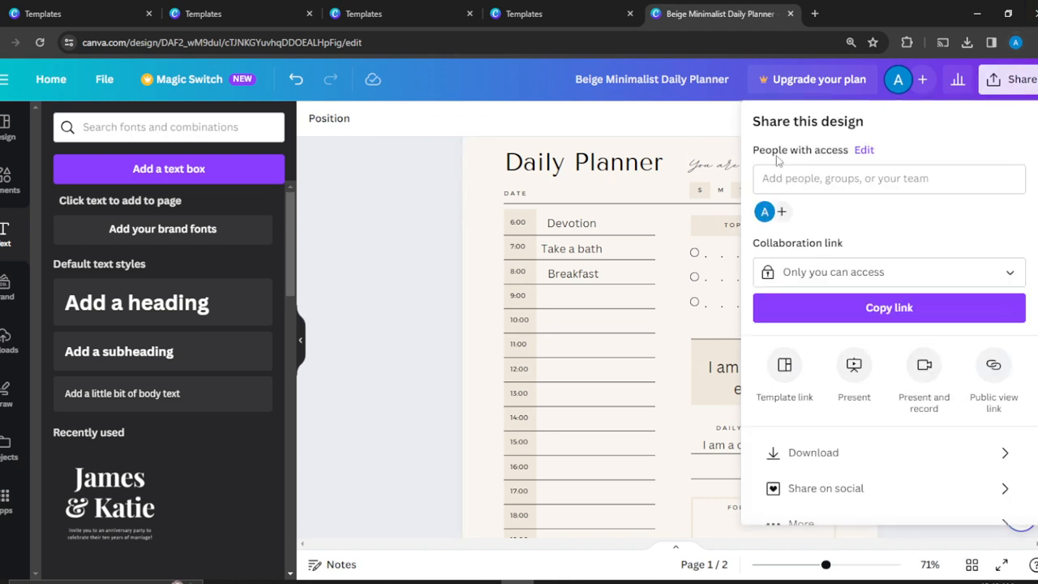
pyautogui.click(439, 276)
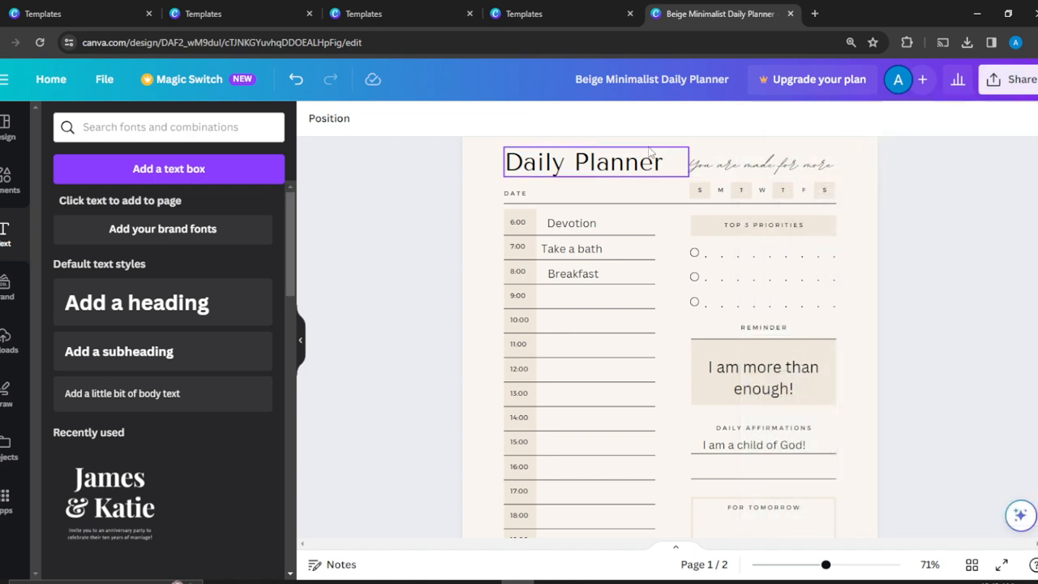
# - Try black, two dark grays, red and orange as the planner page's background color
pyautogui.click(487, 172)
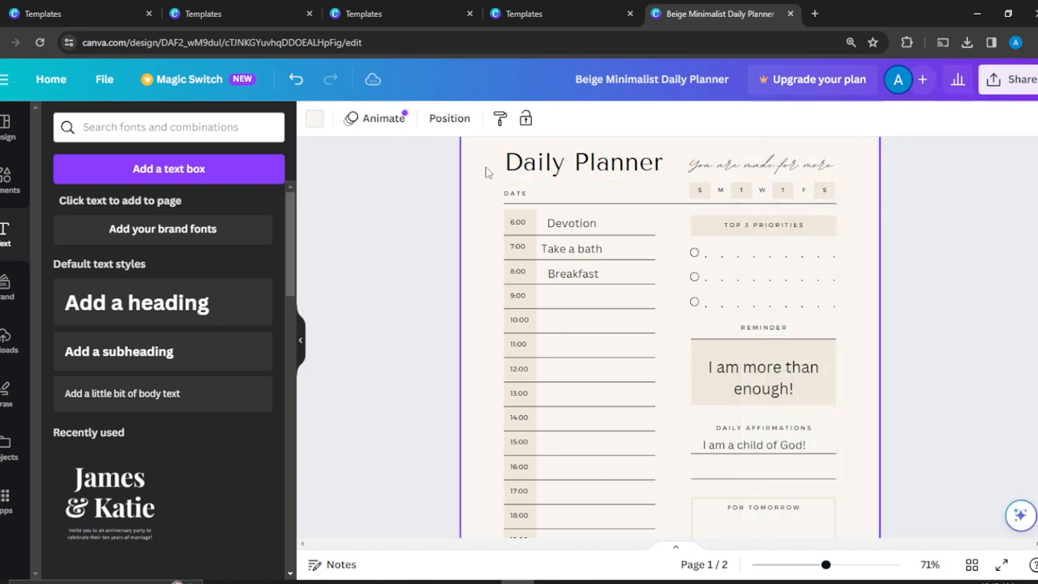
pyautogui.click(313, 122)
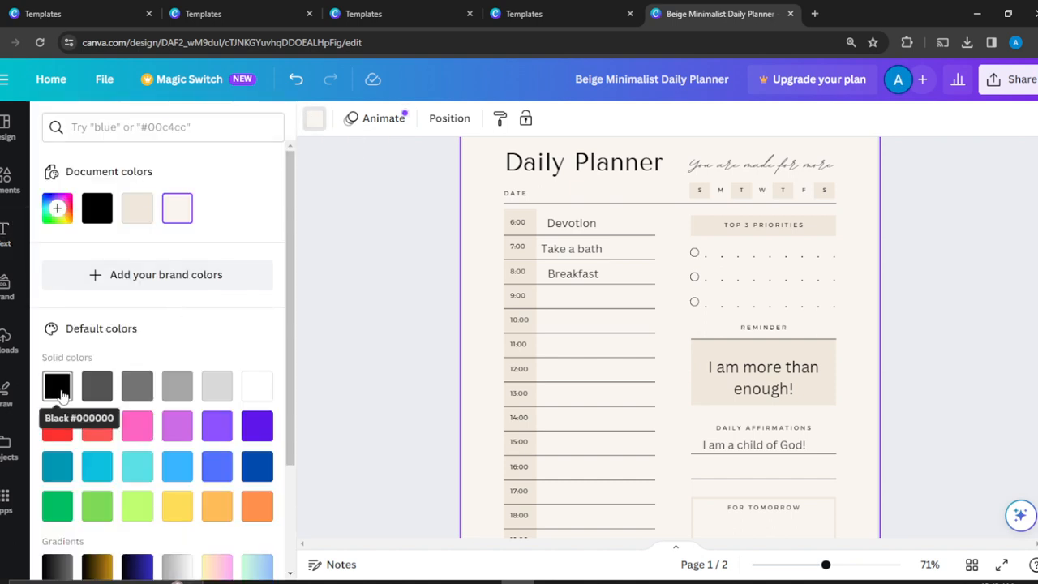
pyautogui.click(61, 391)
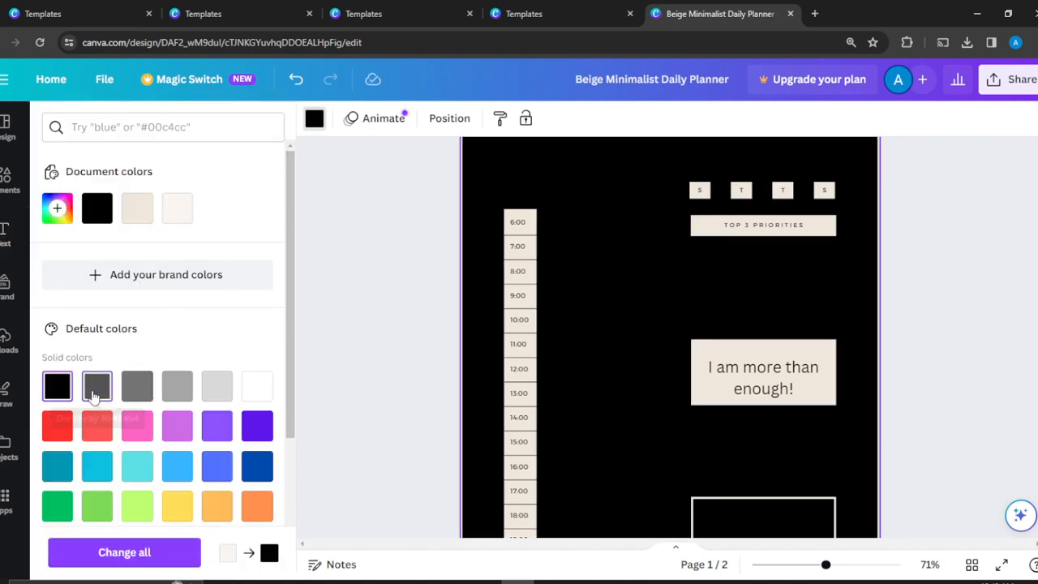
pyautogui.click(97, 386)
pyautogui.click(138, 387)
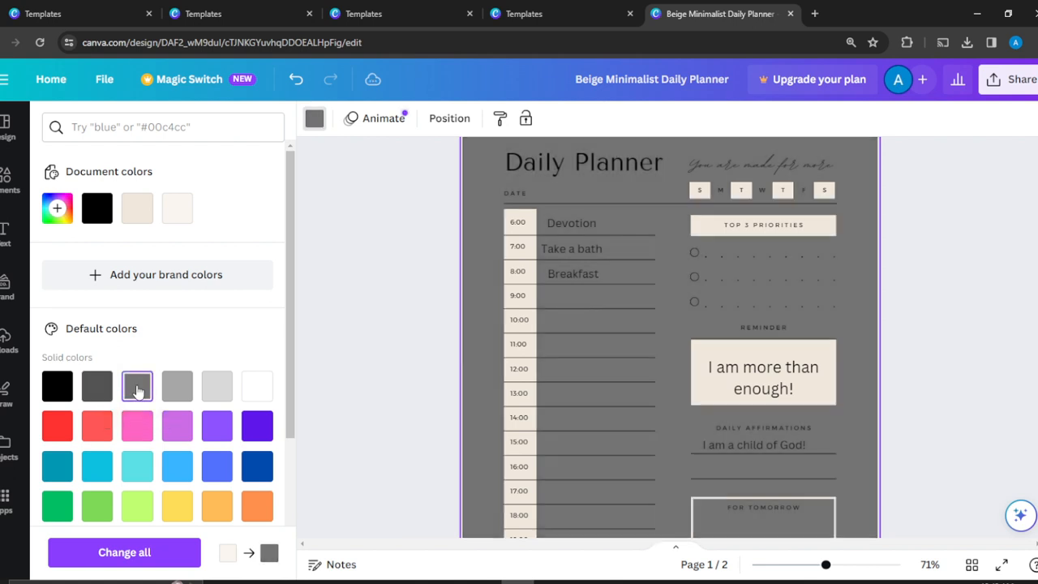
pyautogui.click(57, 436)
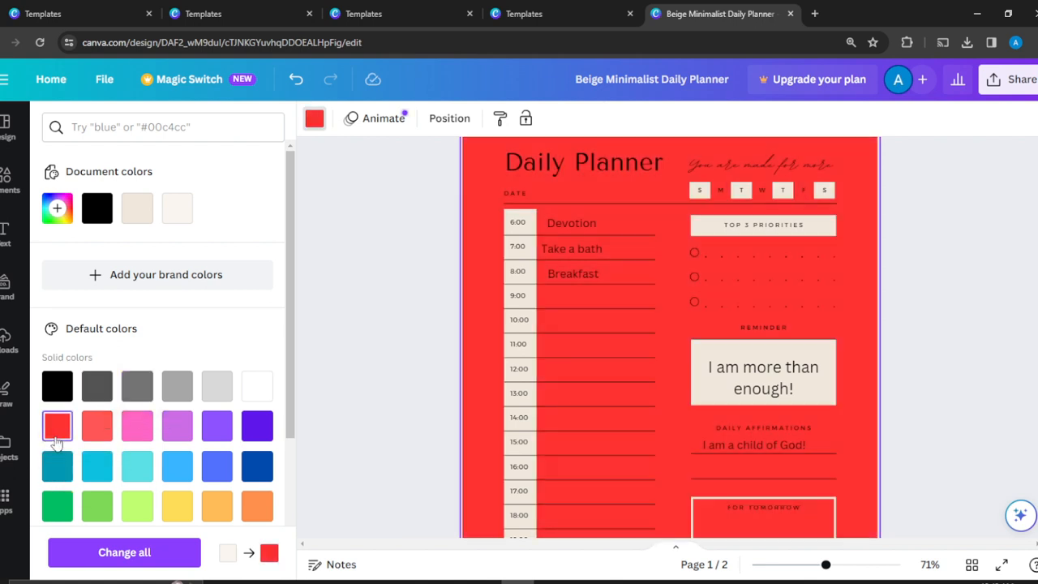
pyautogui.click(256, 516)
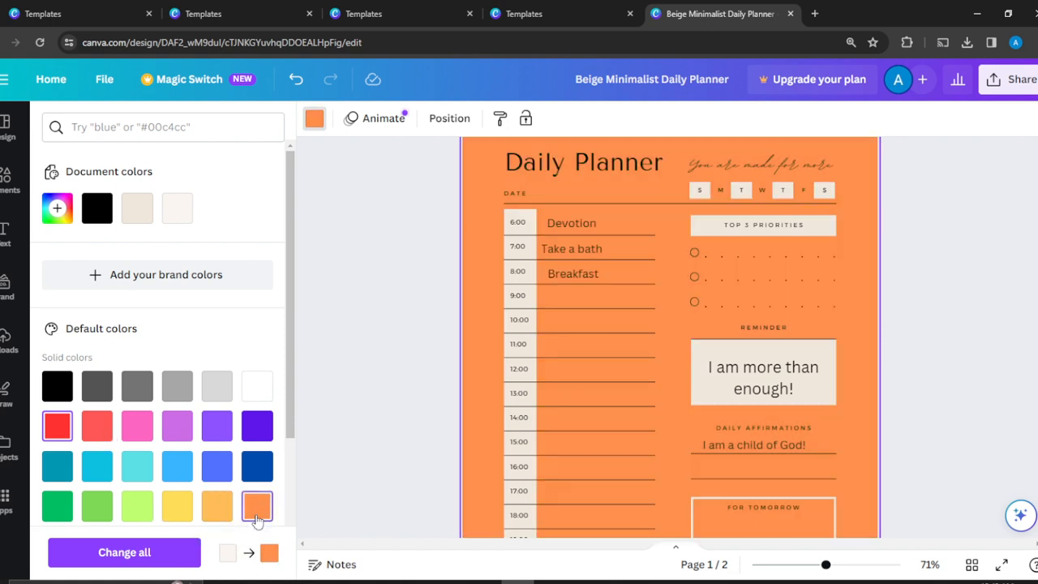
# - Reset the page background to its off-white document color and settle on the beige document color #f1e8dd
pyautogui.click(177, 208)
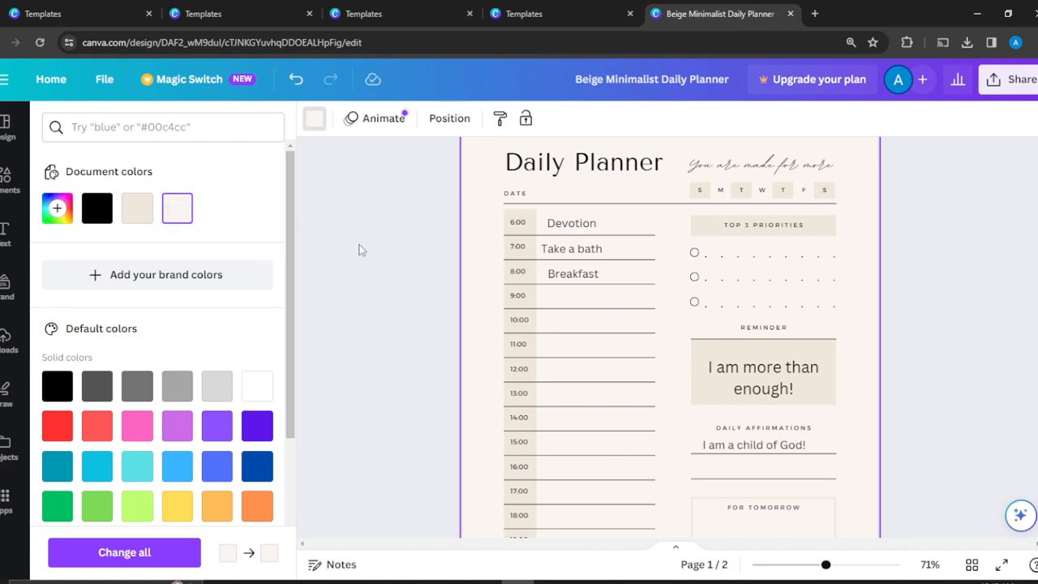
pyautogui.click(135, 210)
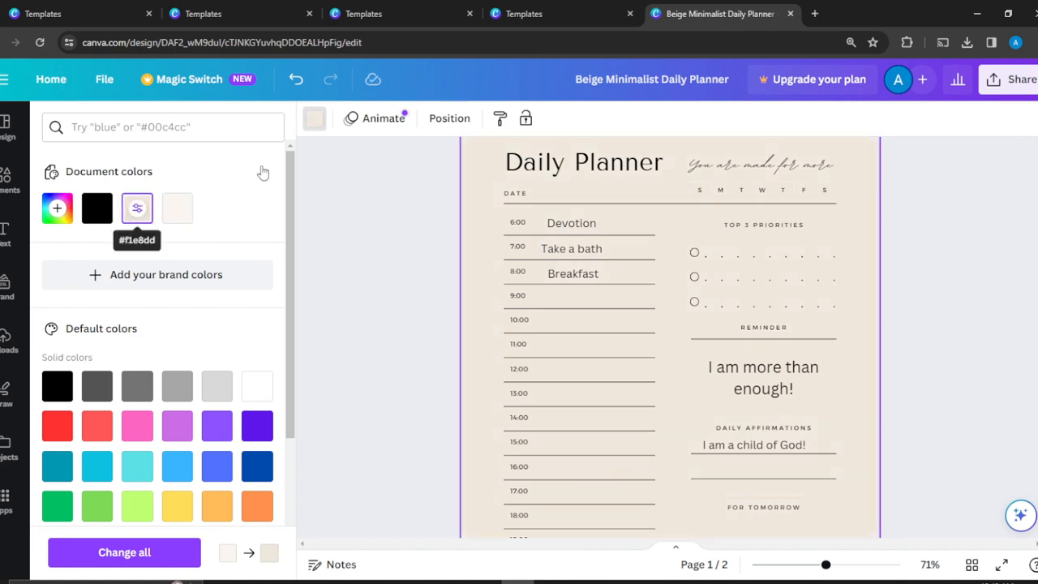
pyautogui.click(1036, 225)
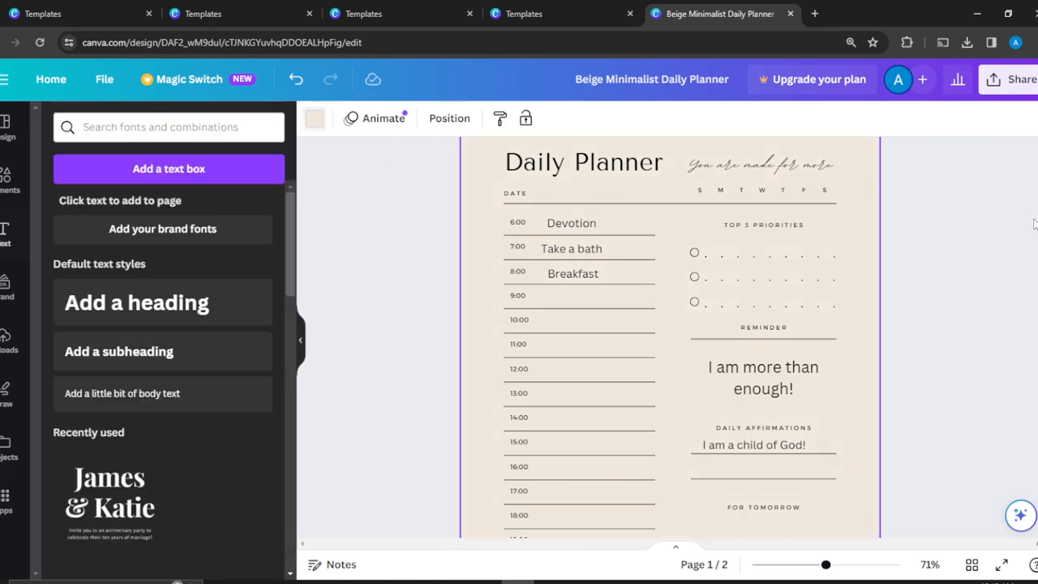
# - Download all pages of the planner design with the PDF Print file type
pyautogui.click(1021, 79)
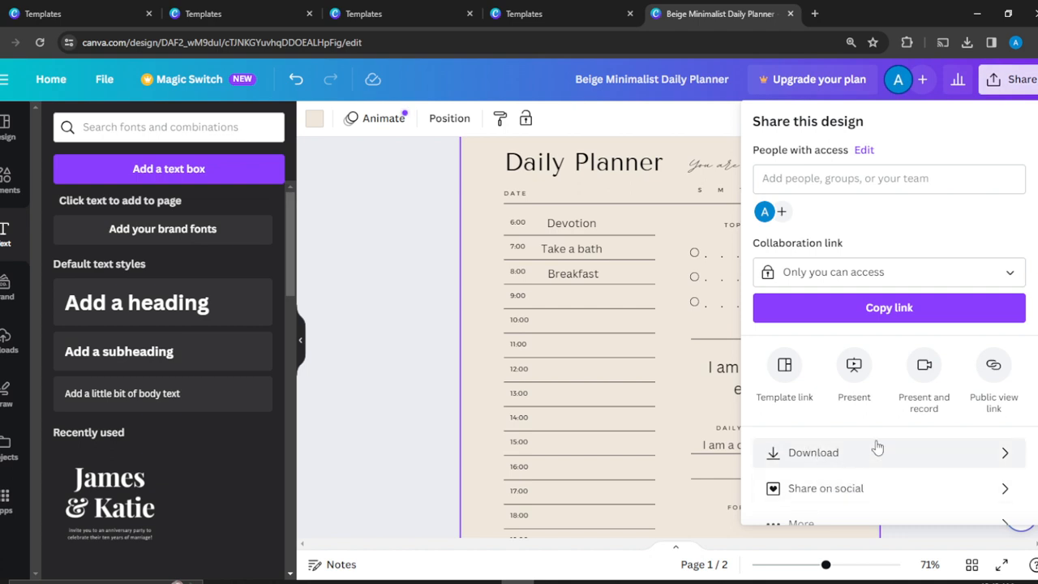
pyautogui.click(837, 452)
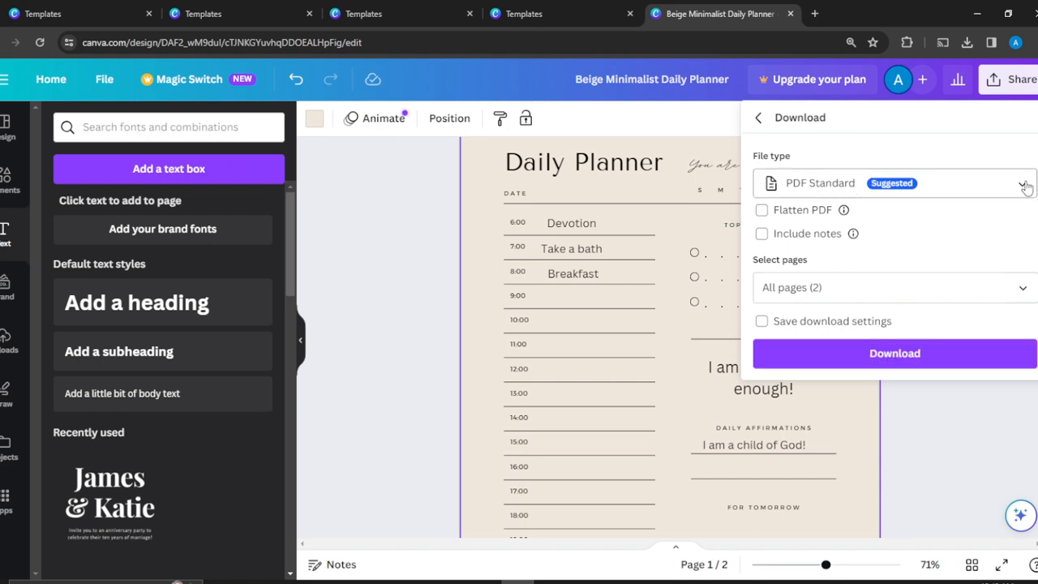
pyautogui.click(1024, 186)
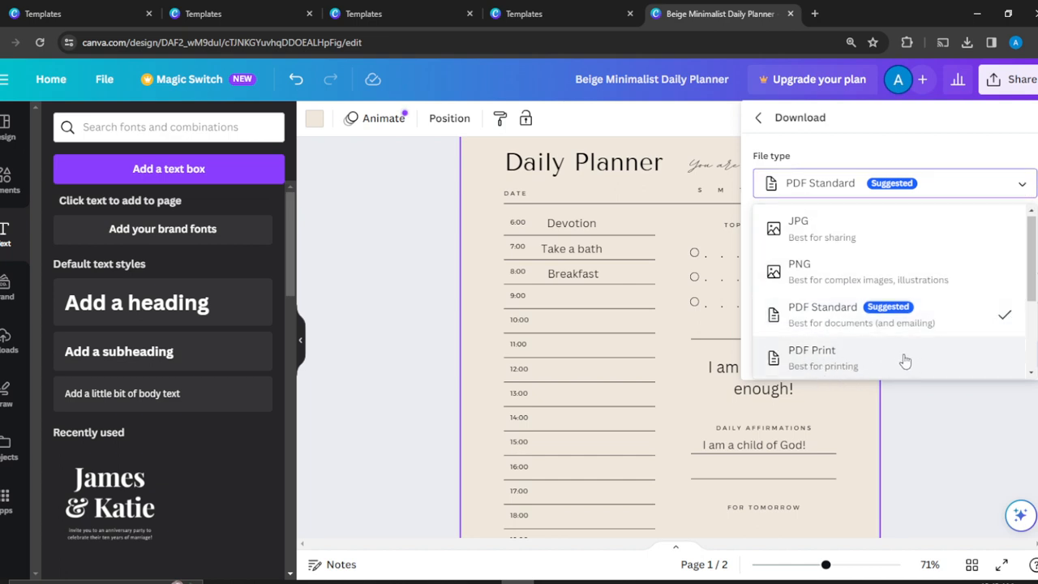
pyautogui.click(906, 361)
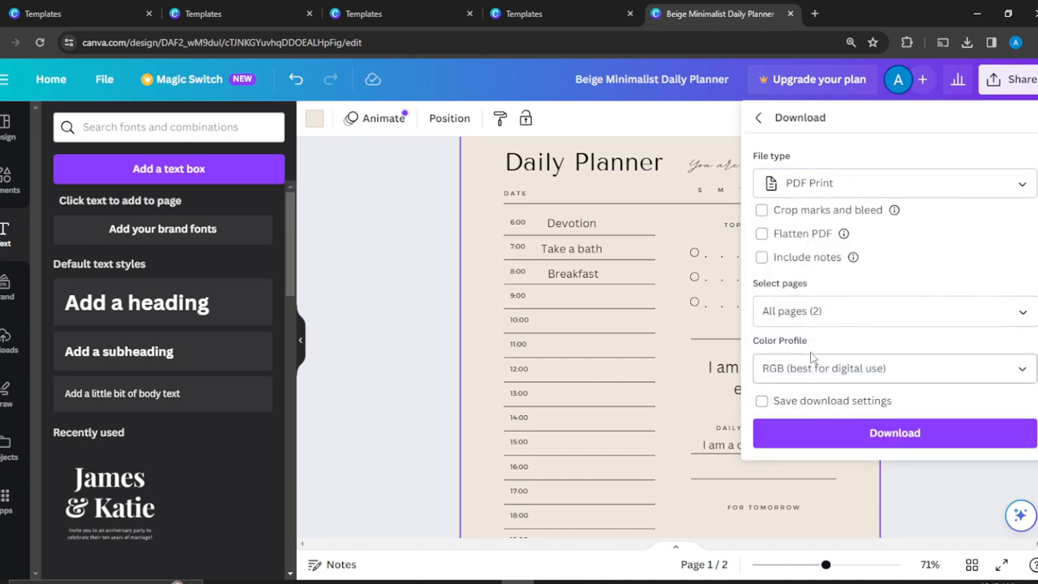
pyautogui.click(925, 439)
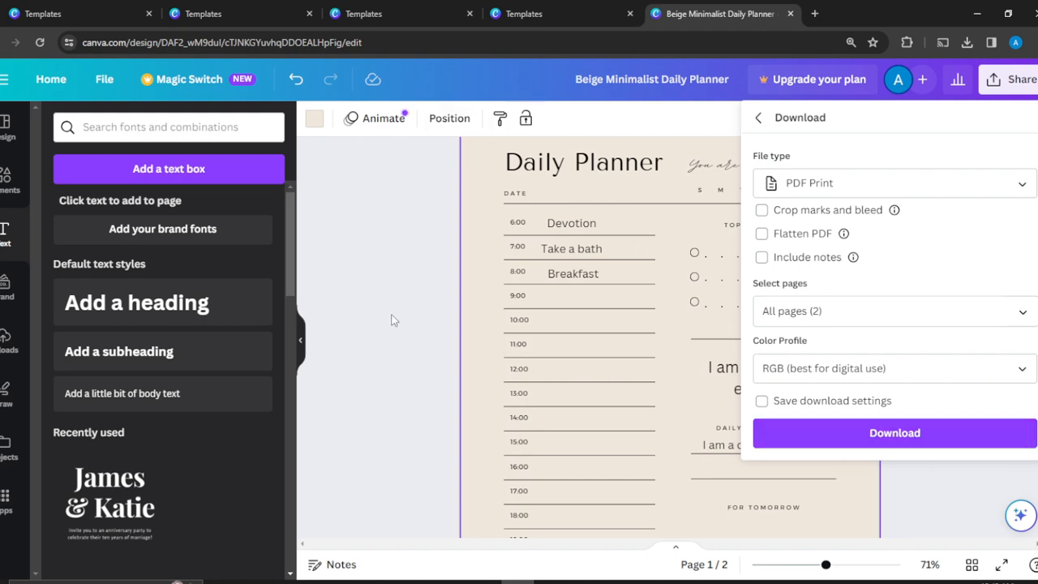